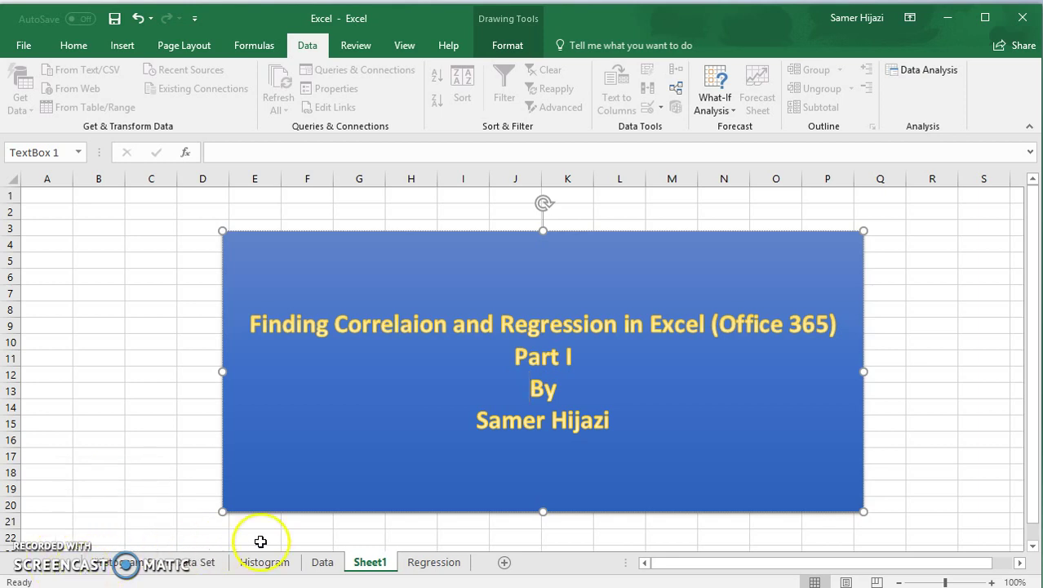
- On the Regression sheet, enter the line equation y=mx+b as text in cell H3
click(428, 563)
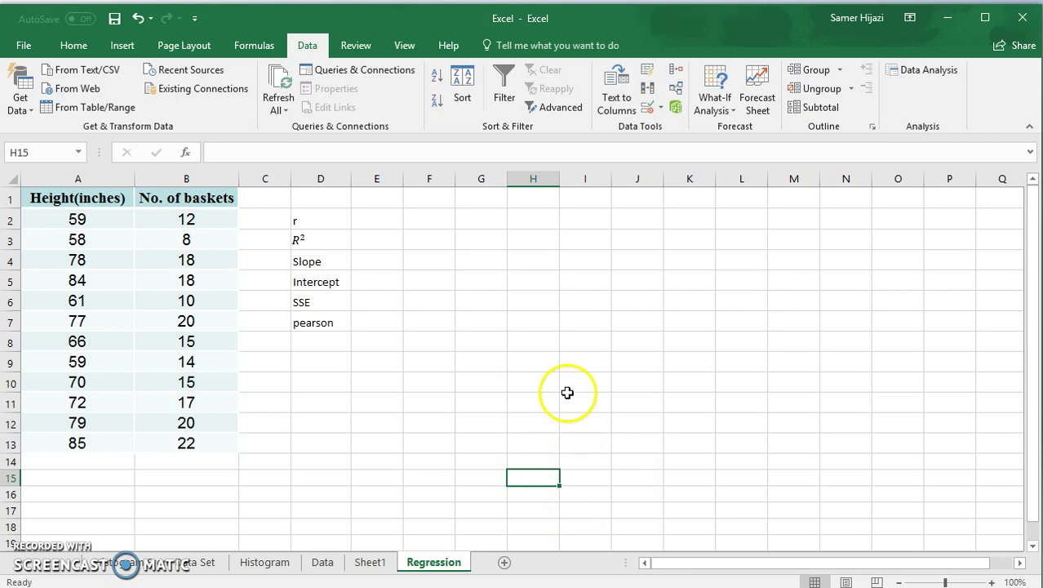
click(519, 245)
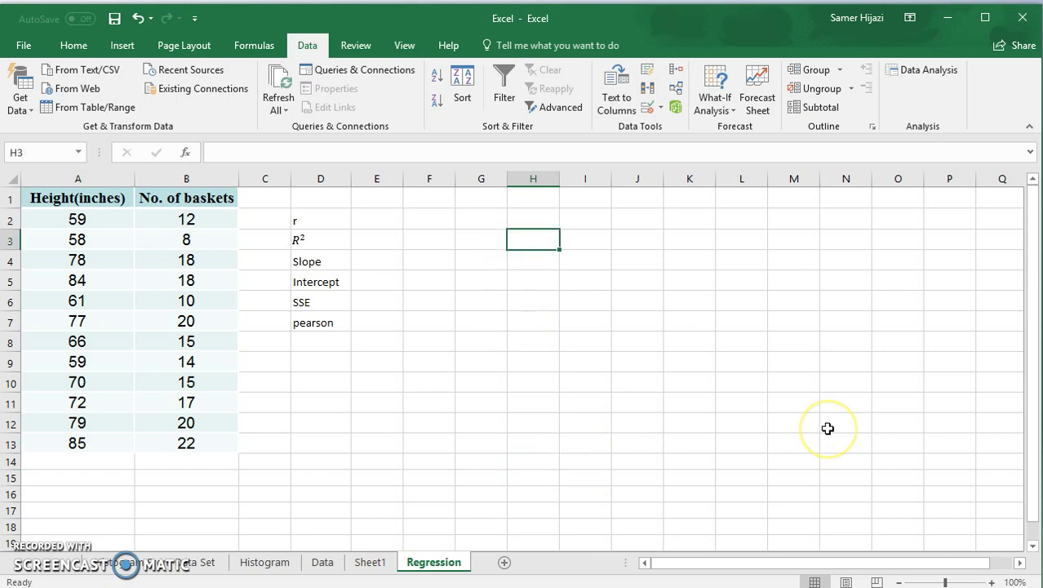
text(y=)
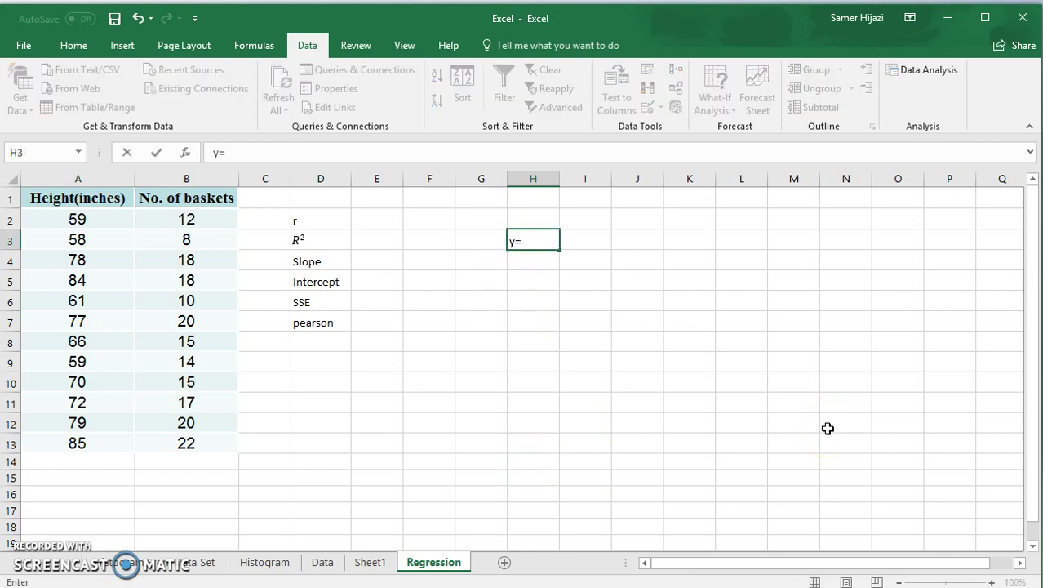
text(mx+b)
key(Return)
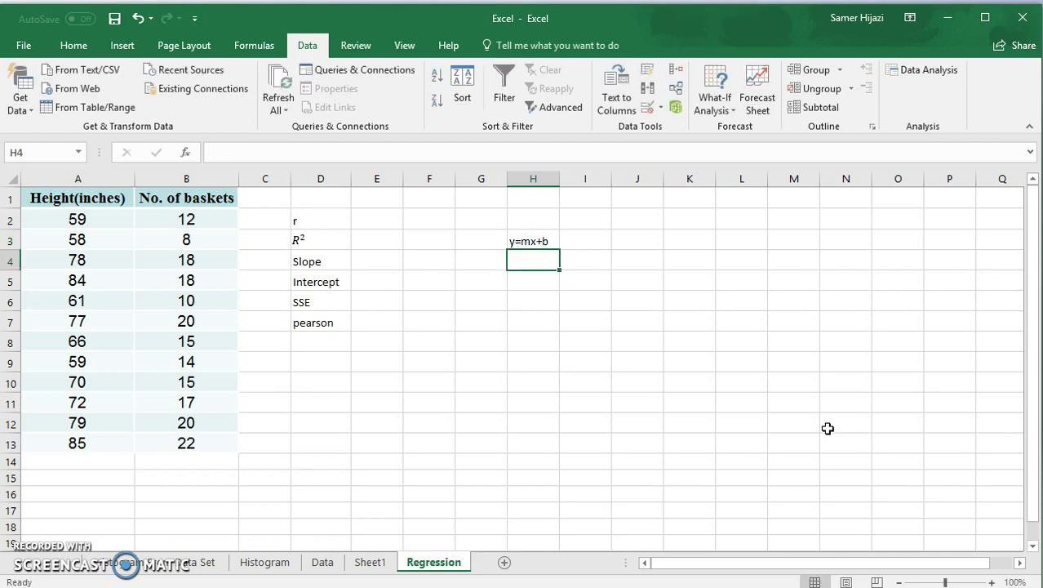
- Calculate the correlation coefficient r in E2 with CORREL, using heights A2:A13 and baskets B2:B13
click(363, 259)
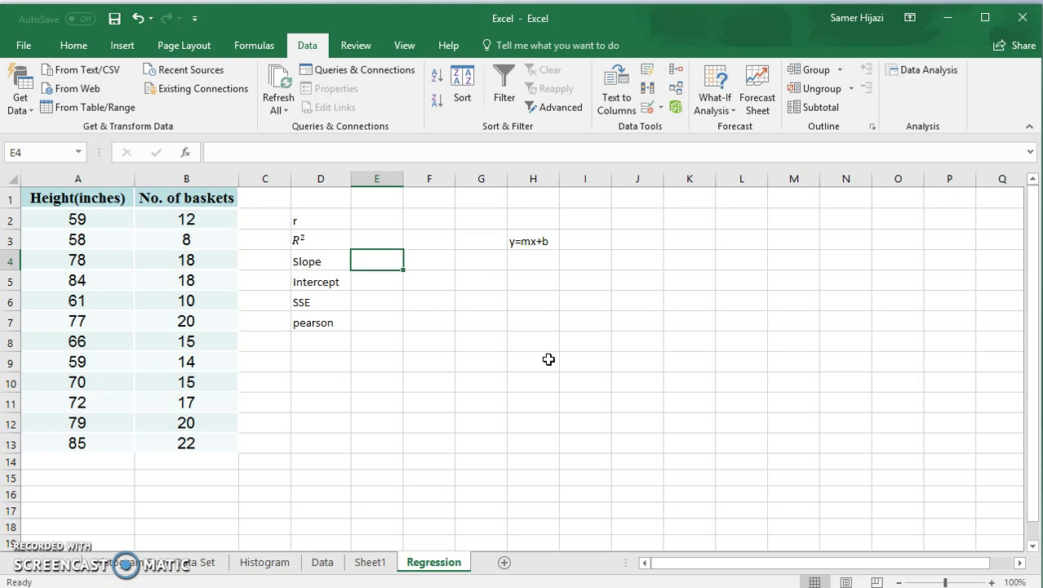
key(Up)
key(Up)
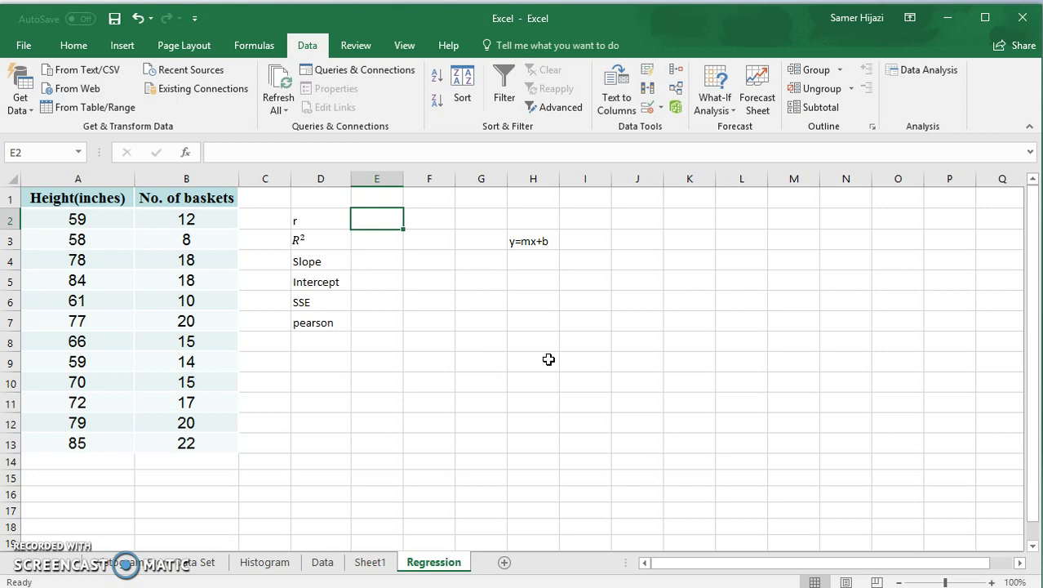
text(=cor)
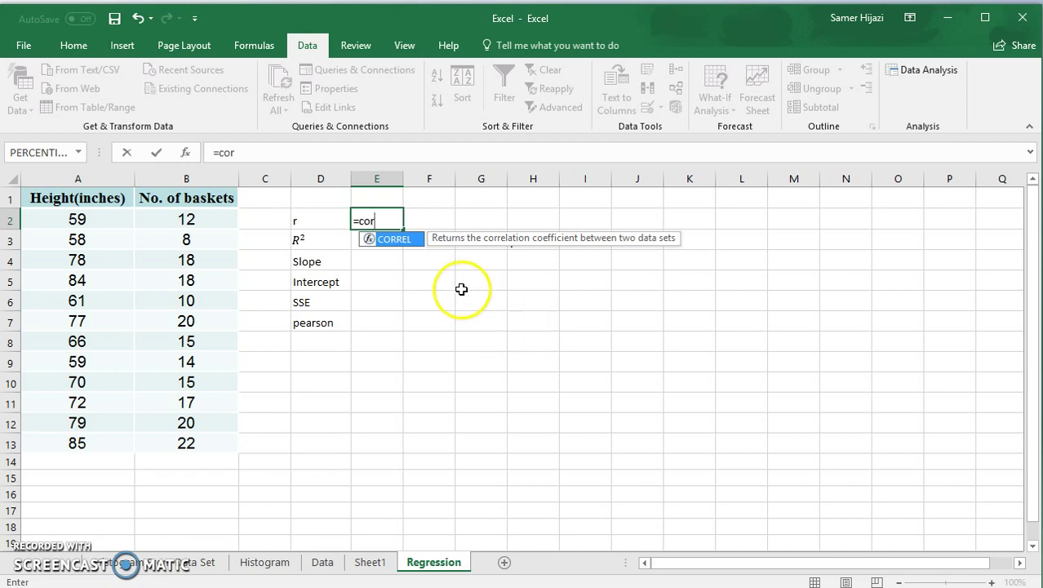
double_click(391, 239)
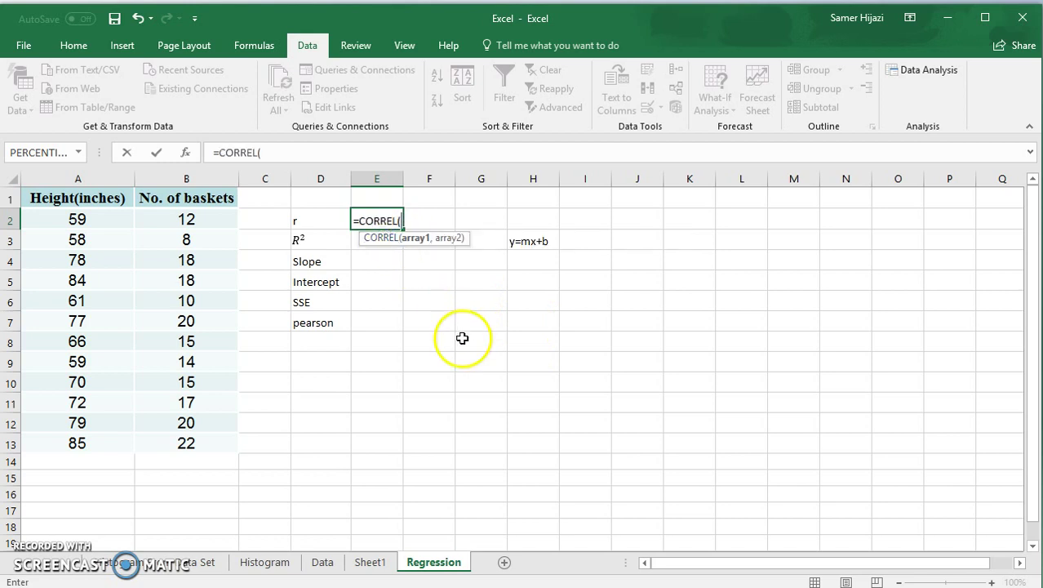
drag(81, 220, 77, 436)
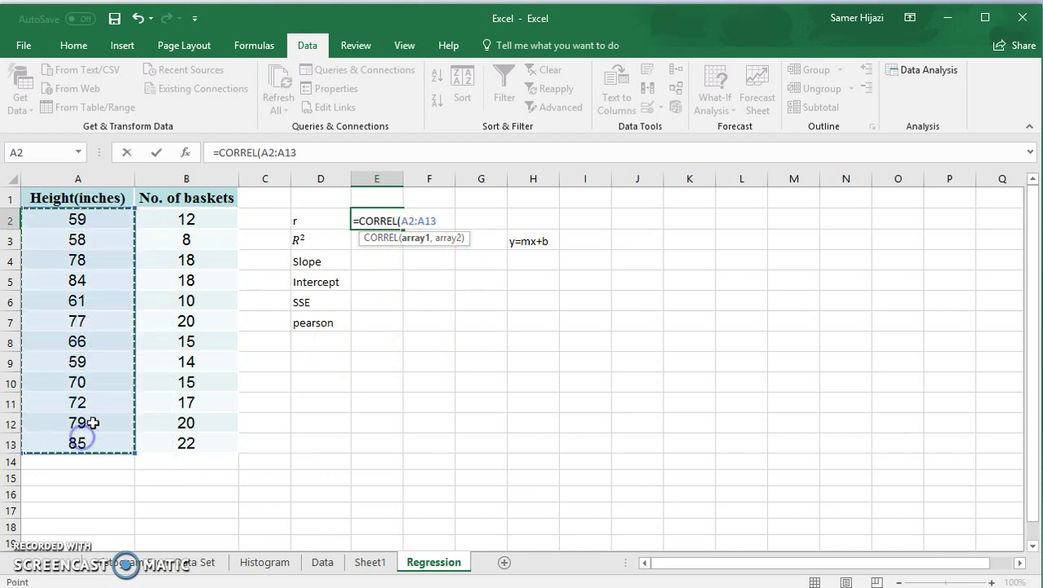
text(,)
drag(204, 220, 195, 439)
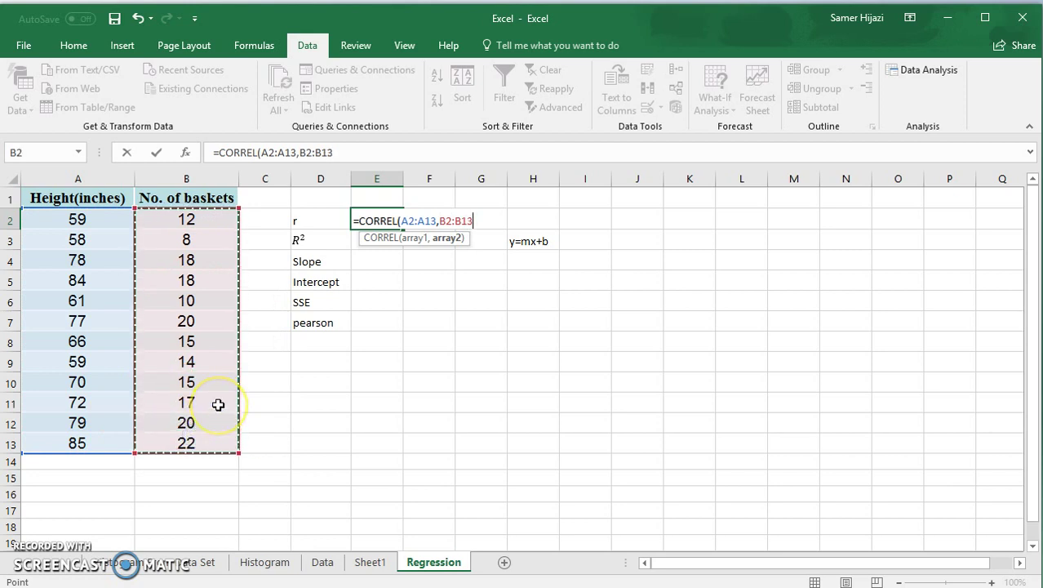
text())
key(Return)
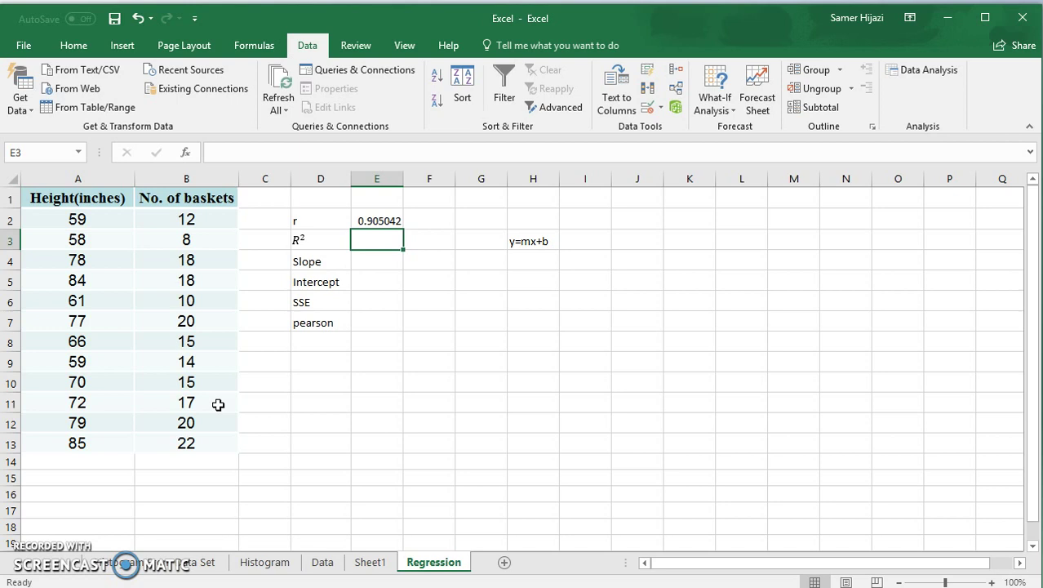
- Calculate R² in E3 with RSQ, using B2:B13 as the known y values and A2:A13 as the known x values
text(=)
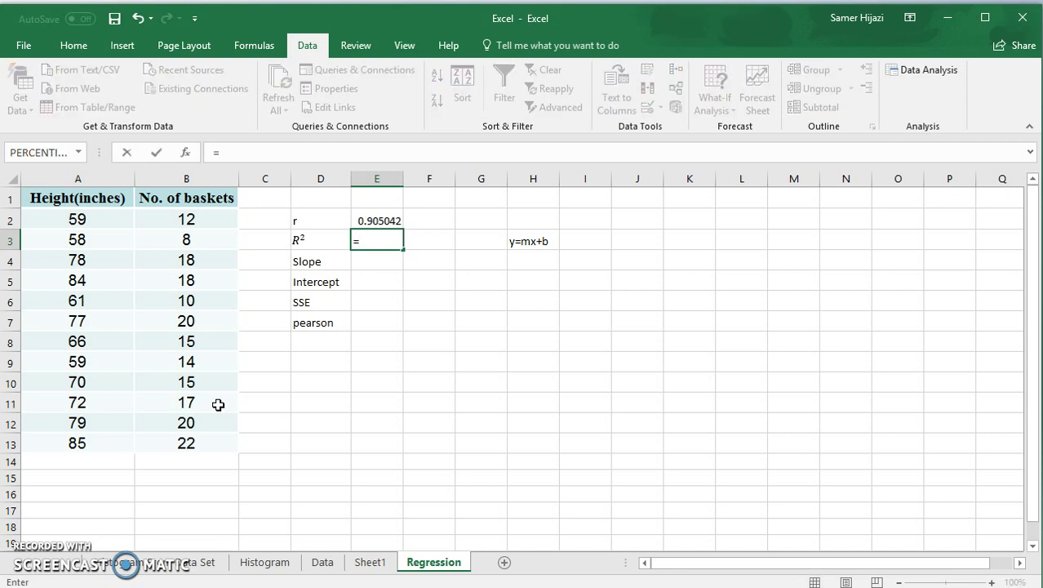
text(rsq)
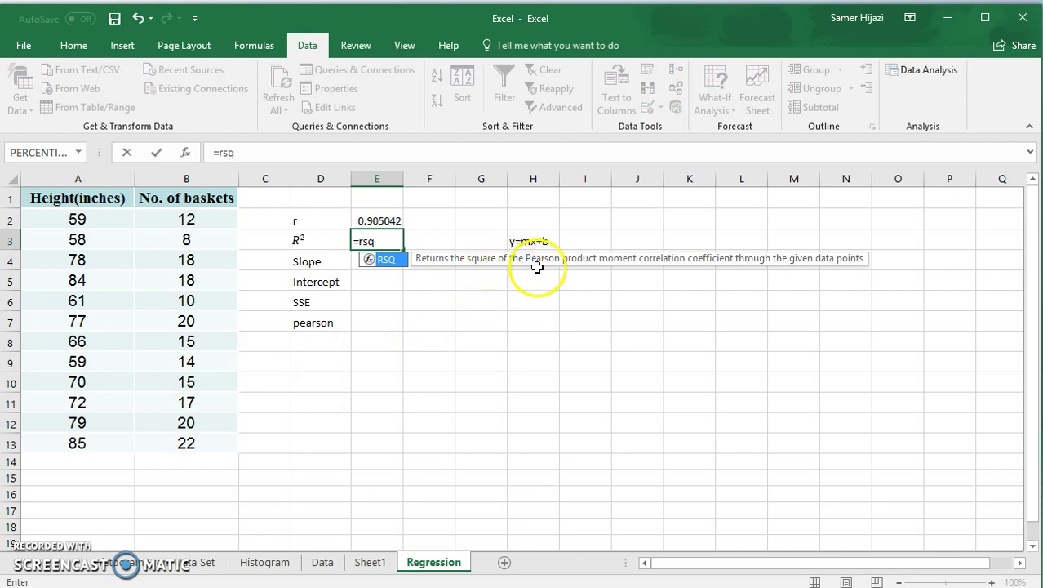
double_click(386, 260)
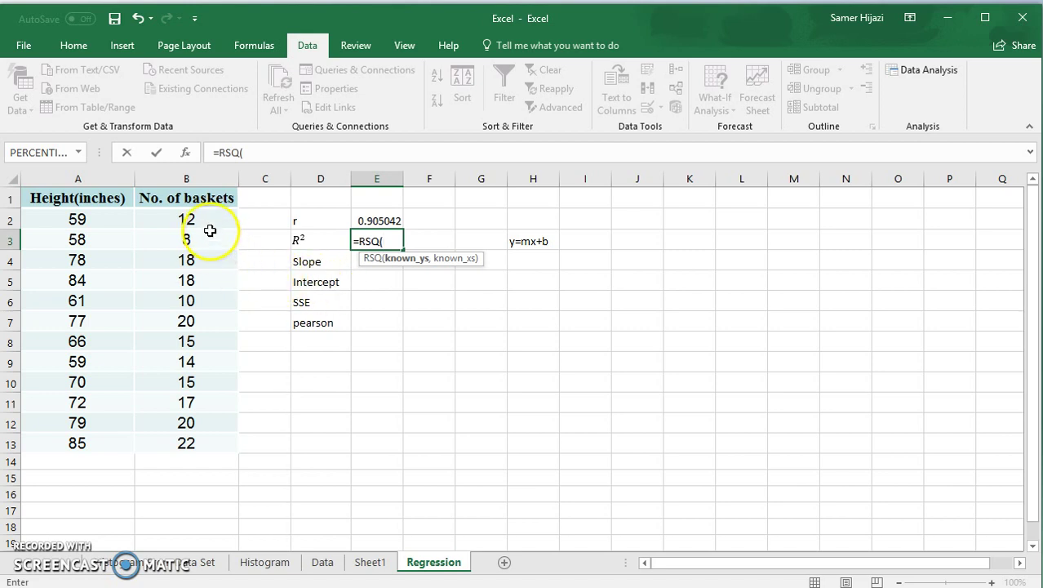
drag(200, 219, 205, 447)
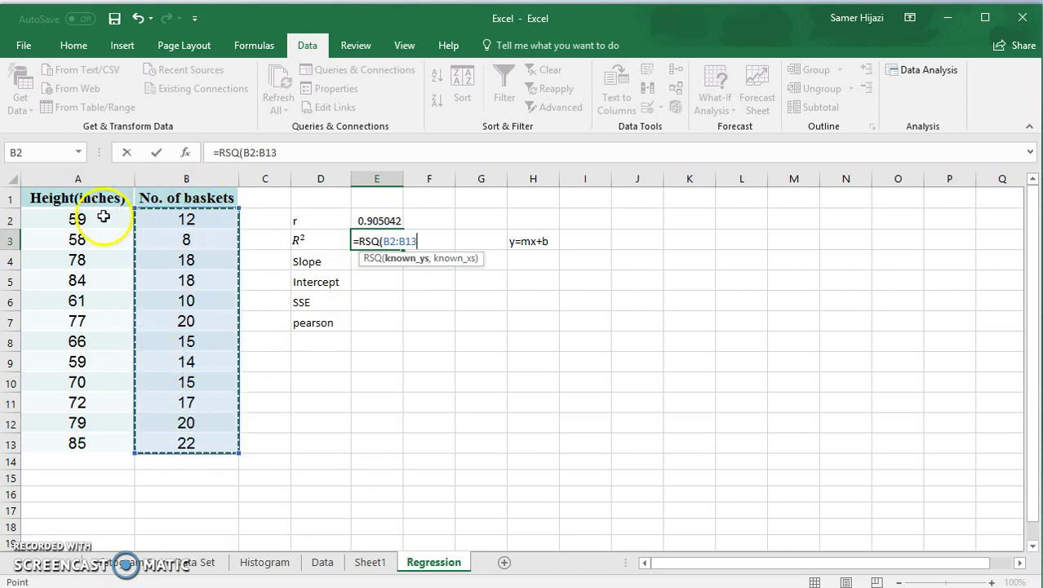
text(,)
drag(104, 217, 129, 417)
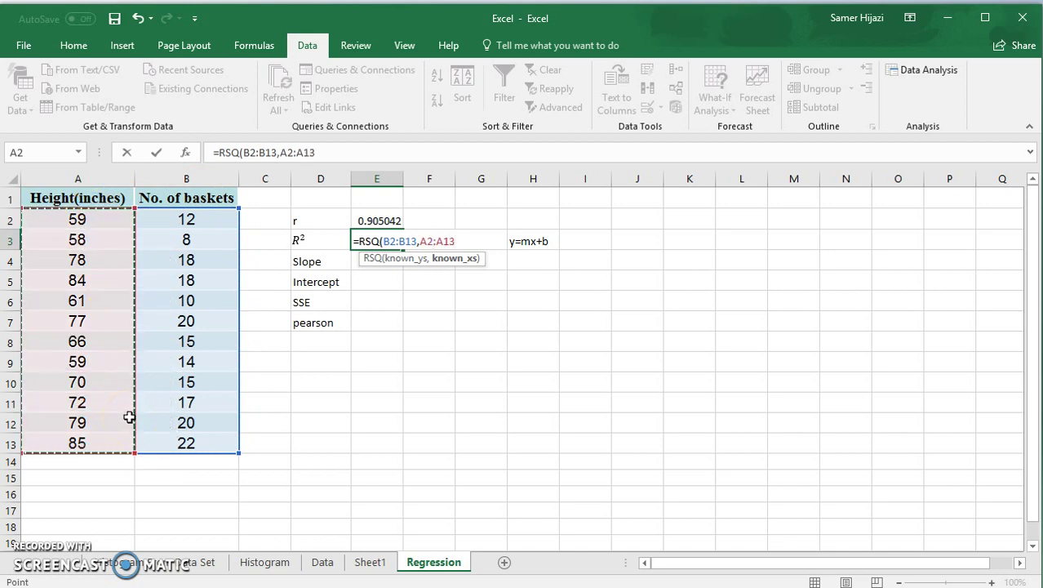
text())
key(Return)
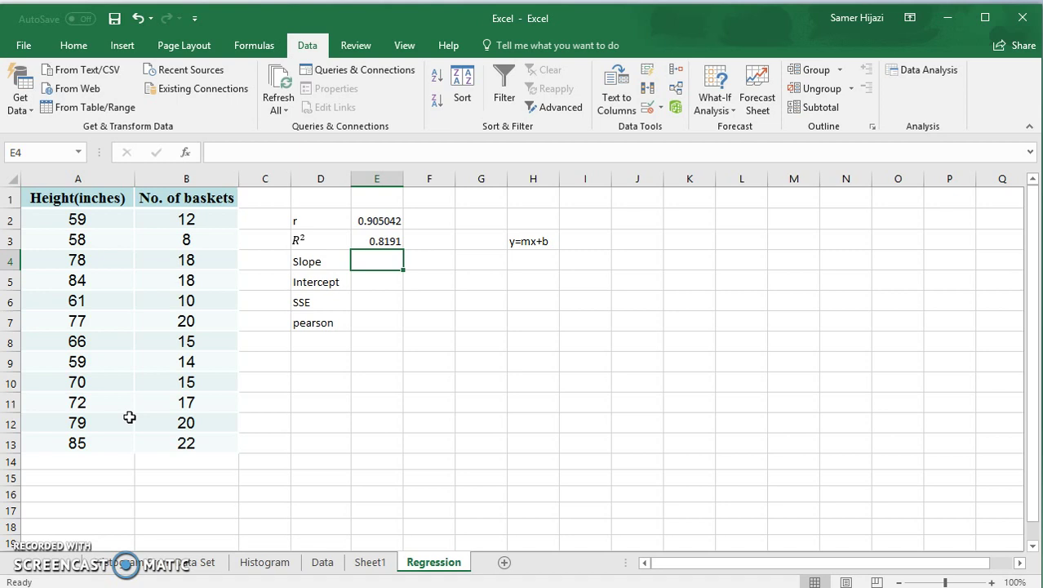
- Cross-check r in F2 by taking the square root of the R² value in E3 with SQRT
key(Up)
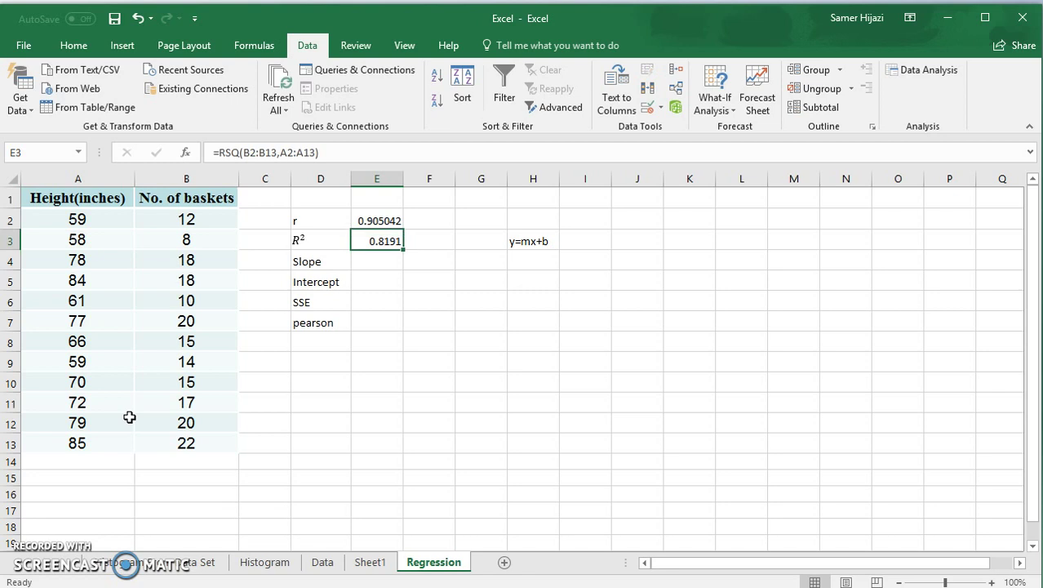
key(Right)
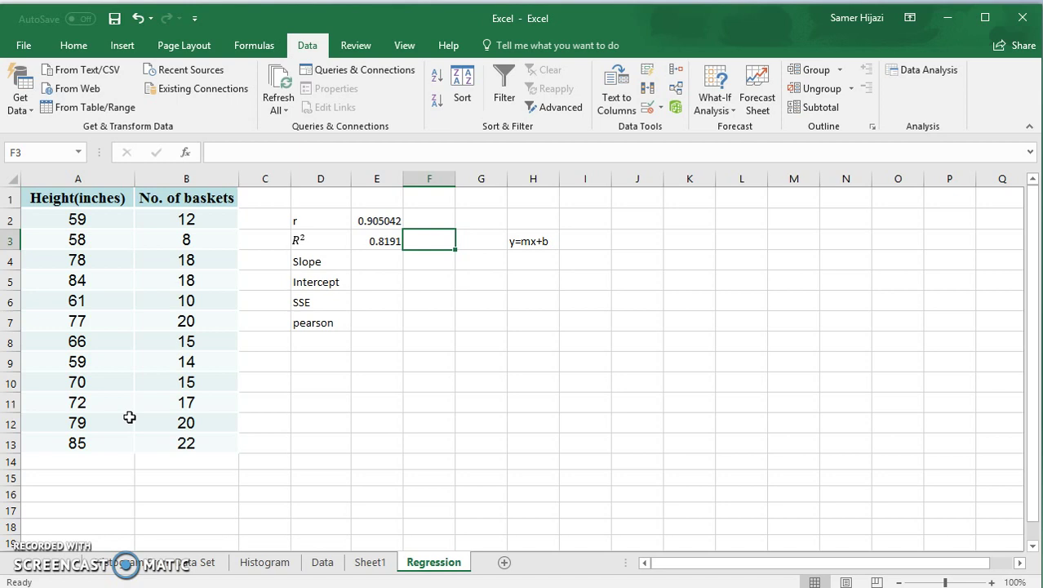
key(Up)
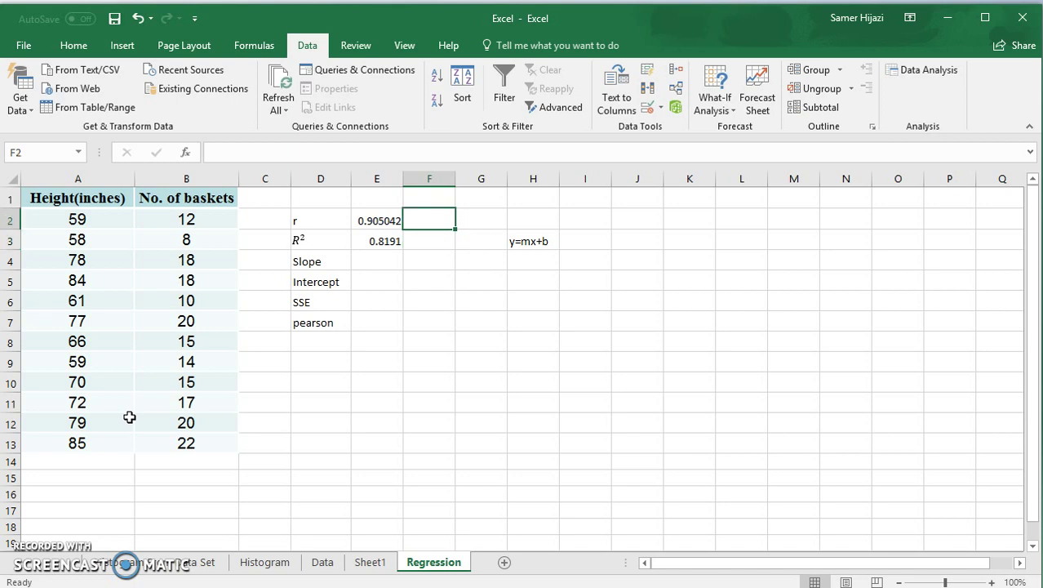
text(=sqrt)
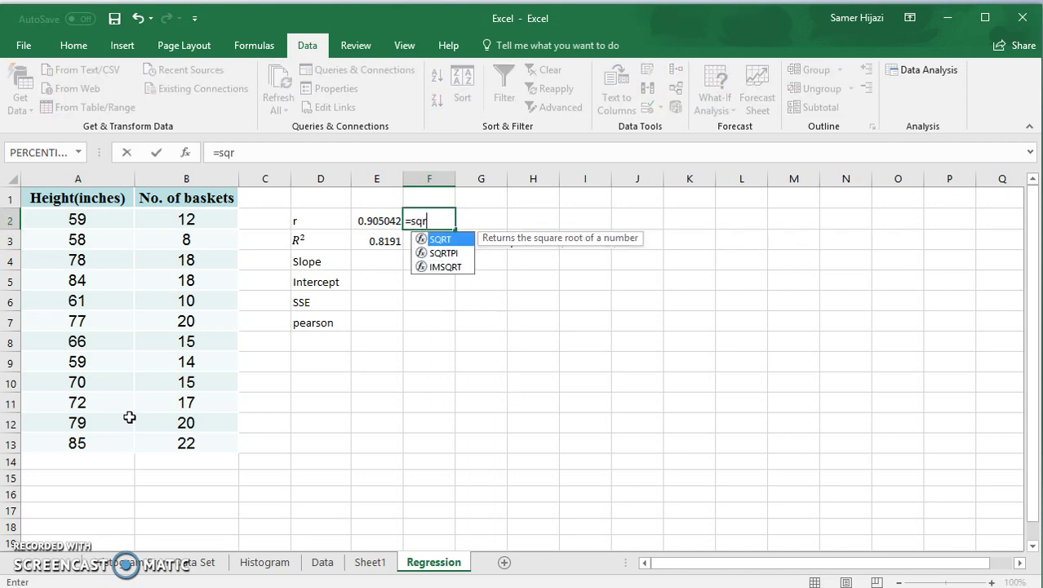
double_click(449, 240)
click(382, 242)
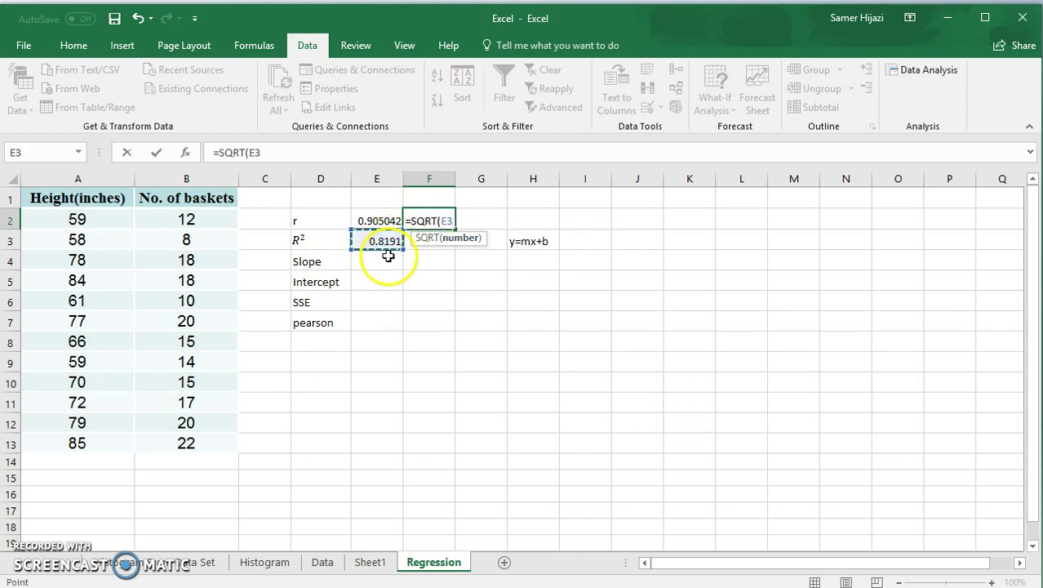
key(Return)
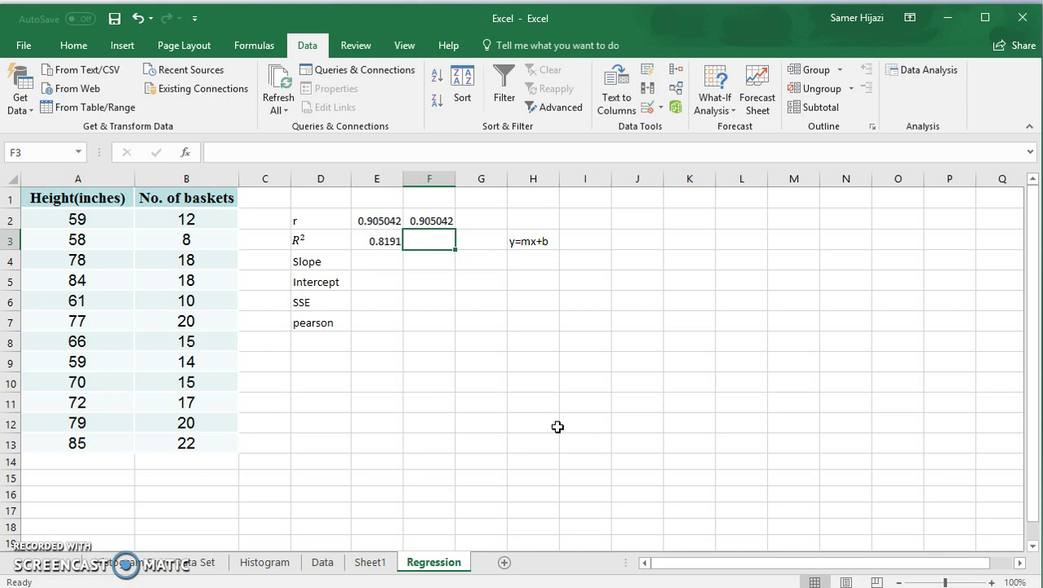
- Calculate the regression slope in E4 with SLOPE, using B2:B13 as known y values and A2:A13 as known x values
key(Down)
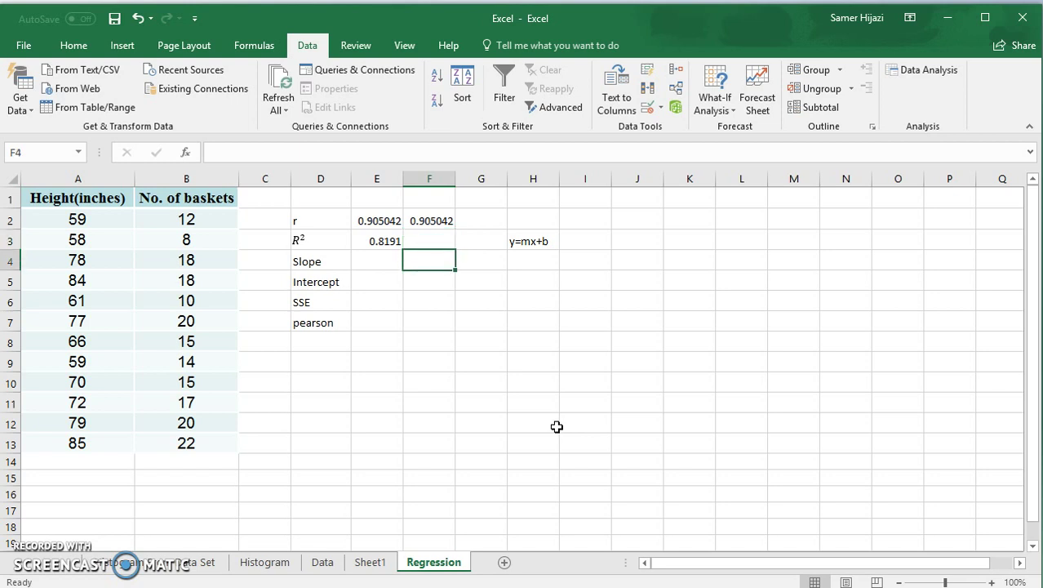
key(Left)
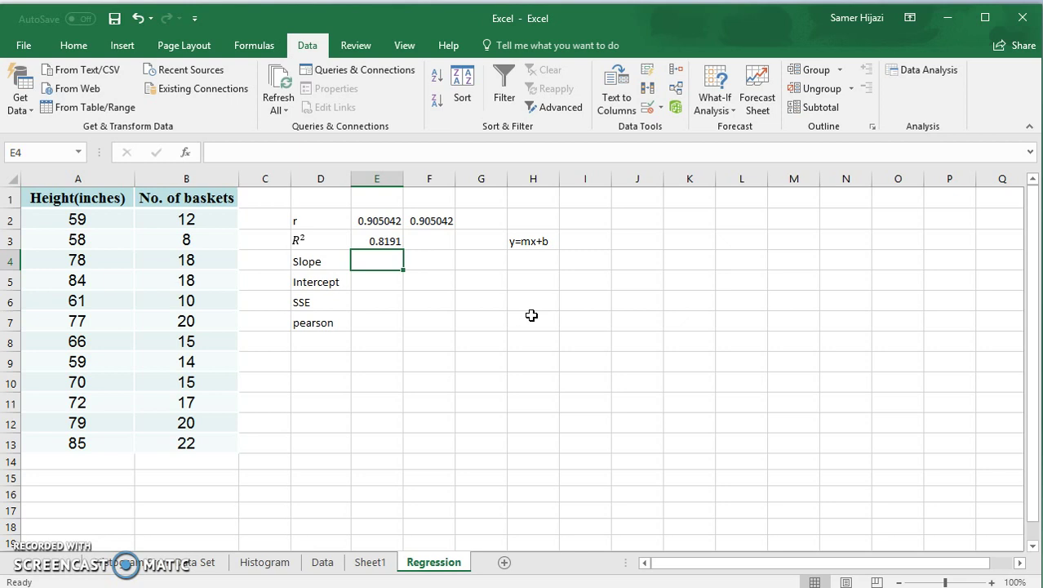
text(=slop)
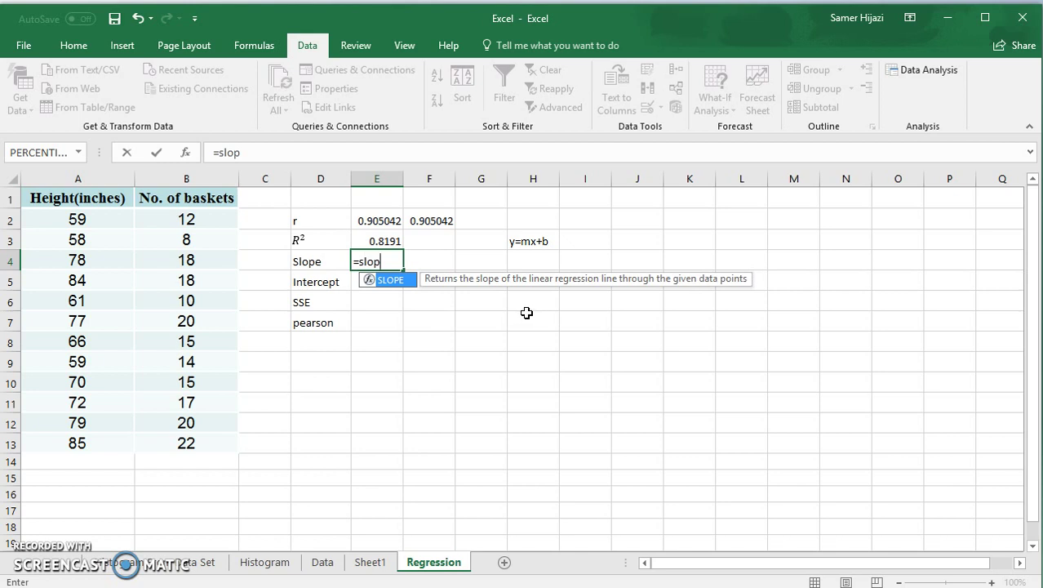
double_click(396, 279)
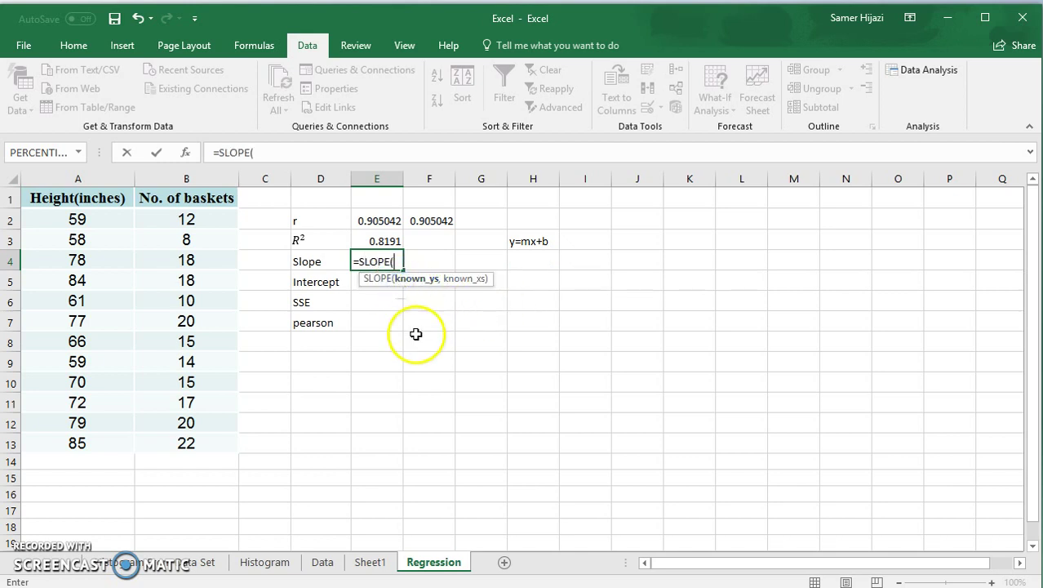
drag(214, 217, 208, 436)
text(,)
drag(79, 227, 107, 439)
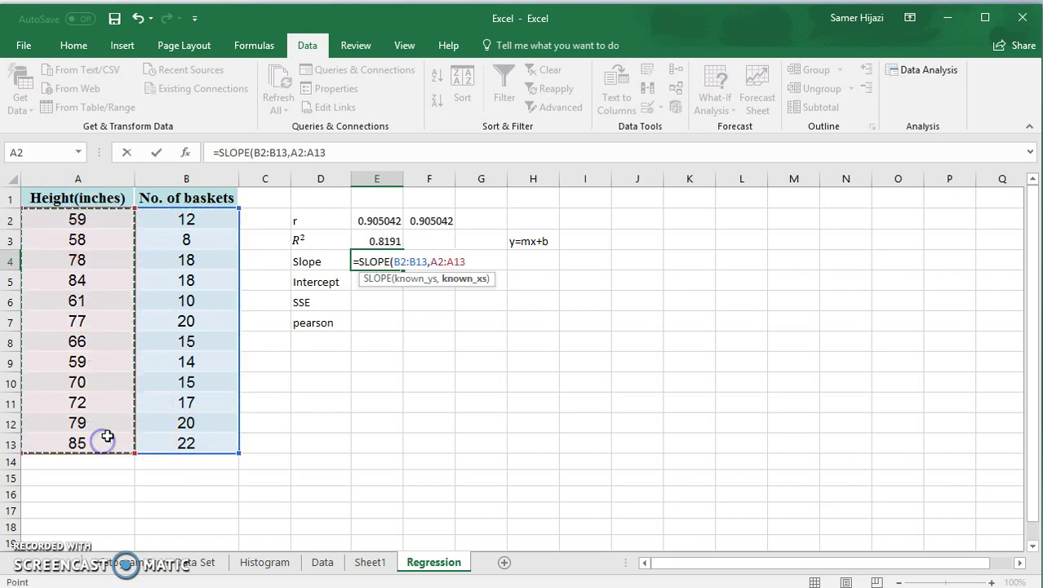
key(Return)
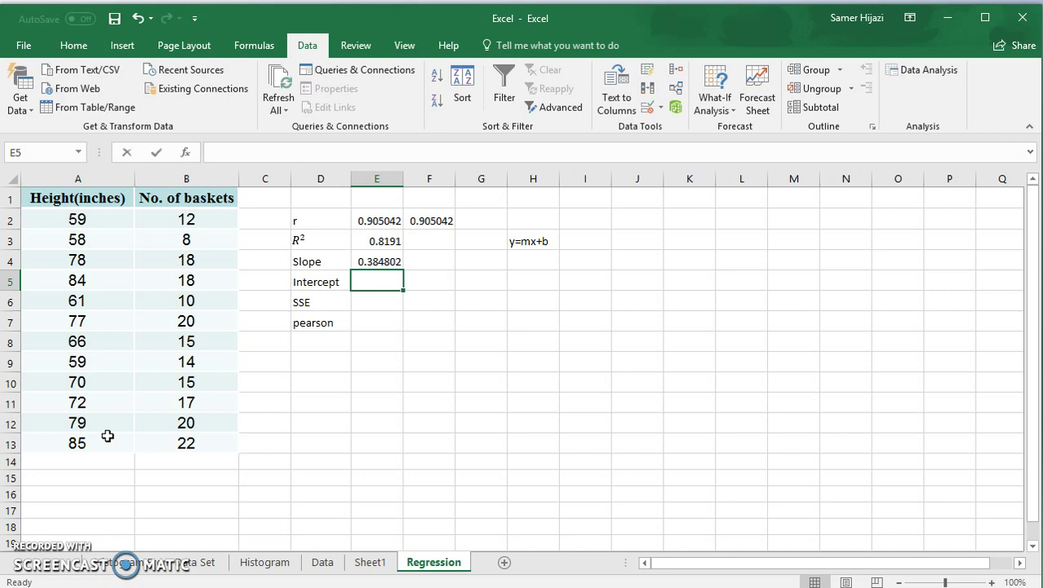
- Calculate the regression intercept in E5 with INTERCEPT, using B2:B13 as known y values and A2:A13 as known x values
text(=int)
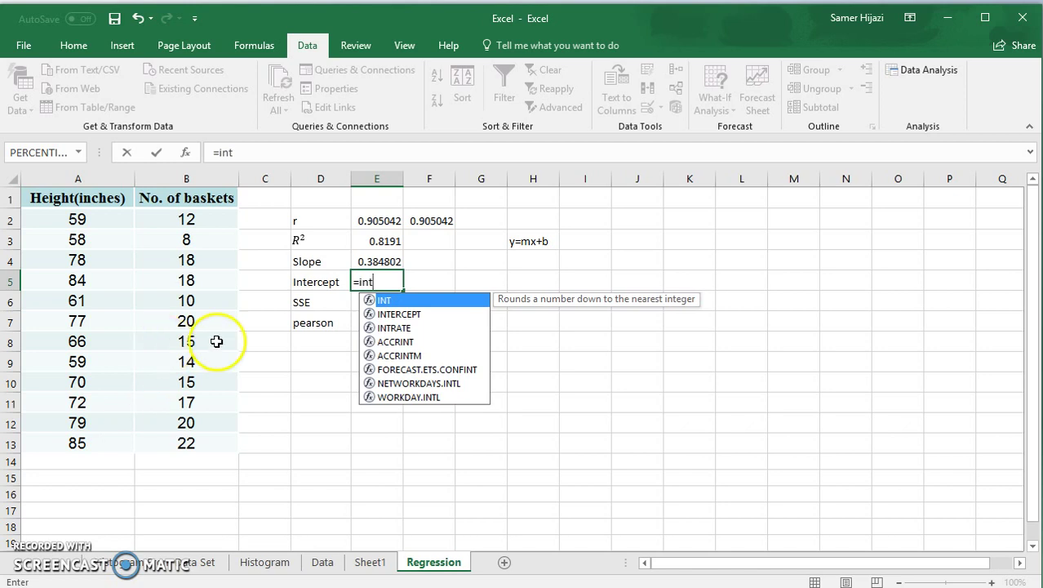
click(413, 317)
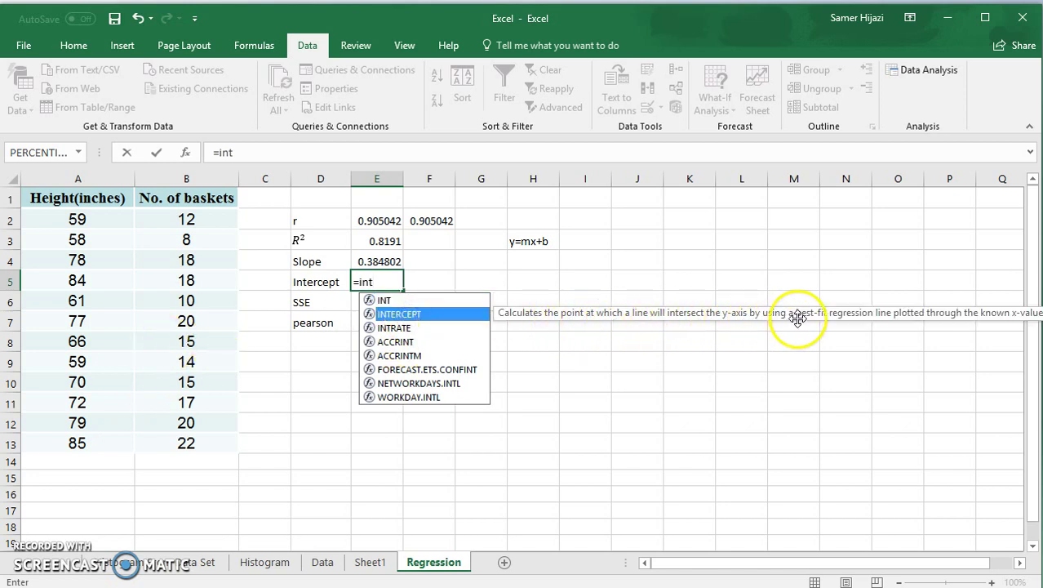
double_click(408, 315)
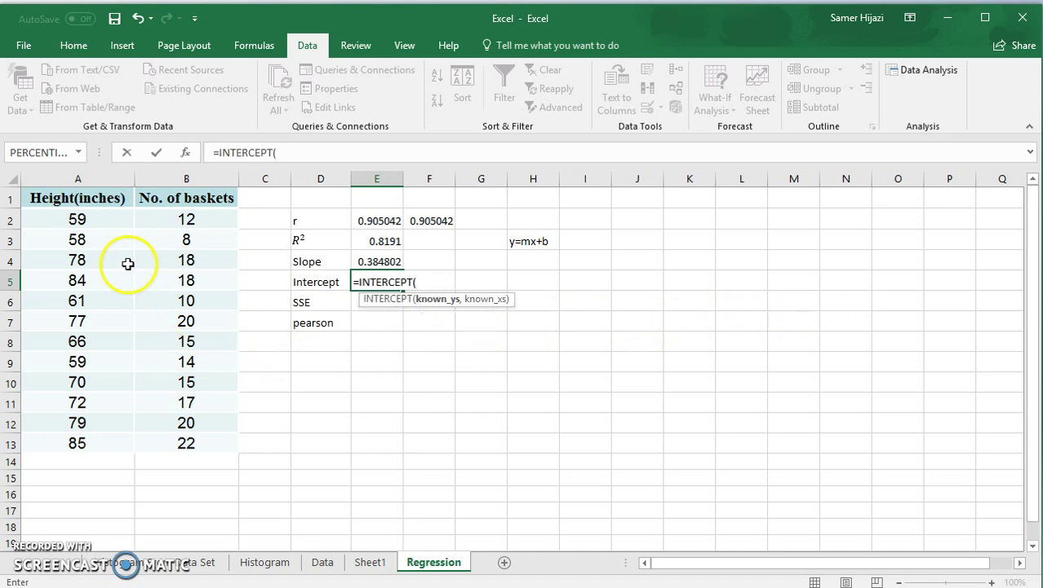
drag(204, 219, 219, 440)
text(,)
drag(102, 220, 112, 438)
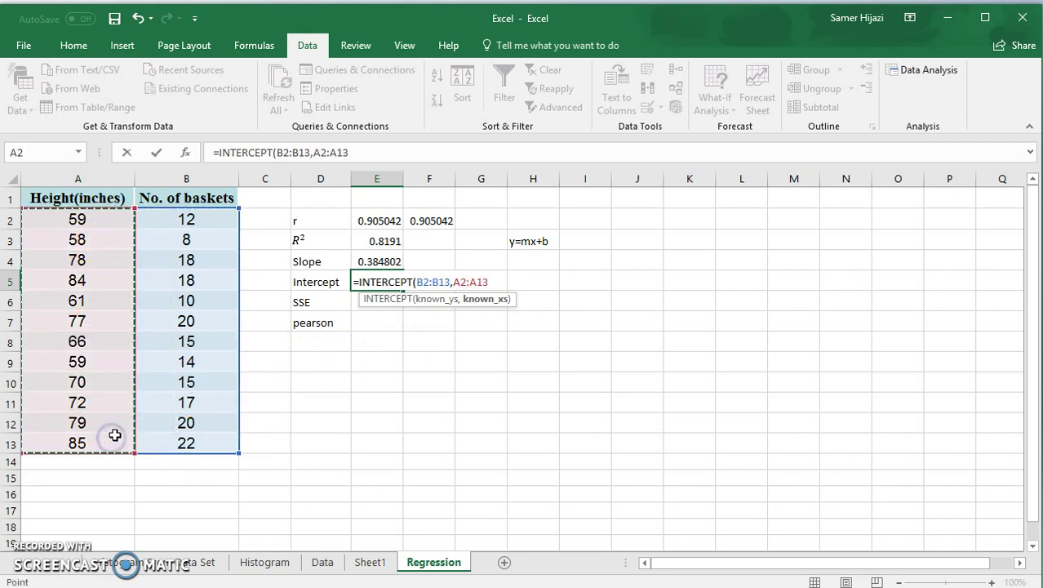
key(Return)
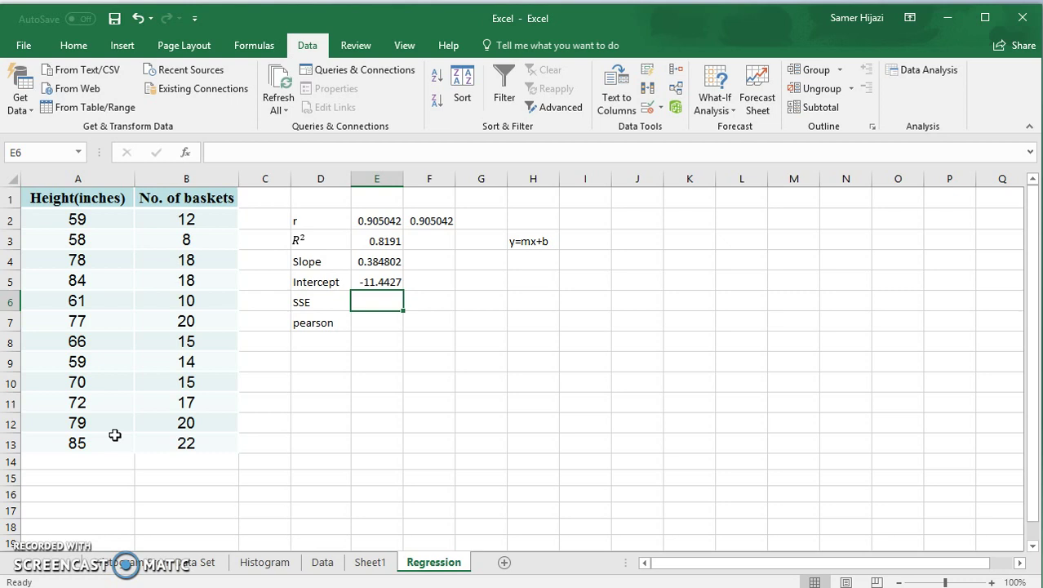
- Calculate the SSE entry in E6 with DEVSQ over the basket counts in B2:B13
text(=)
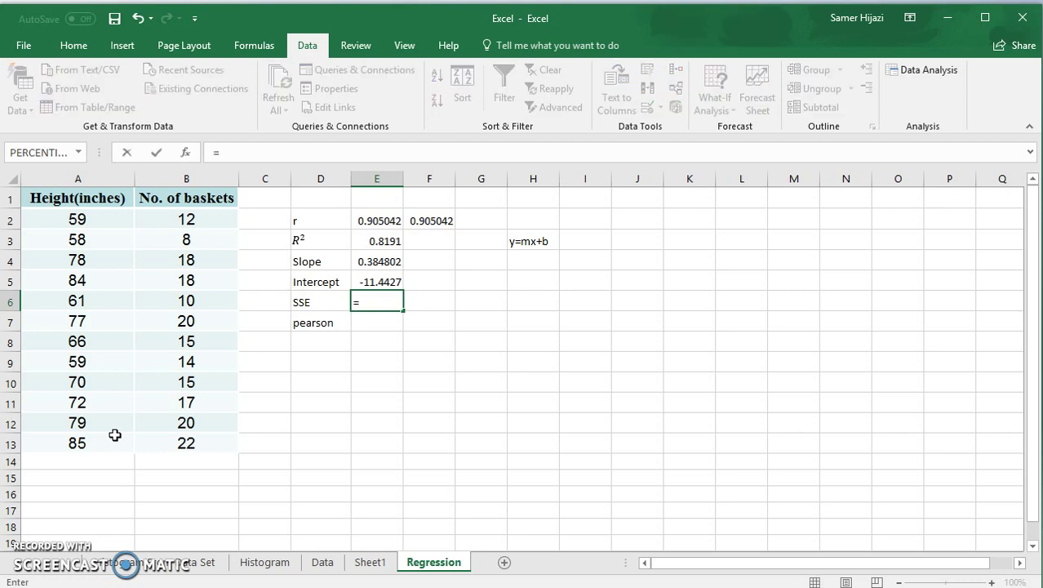
text(devsq)
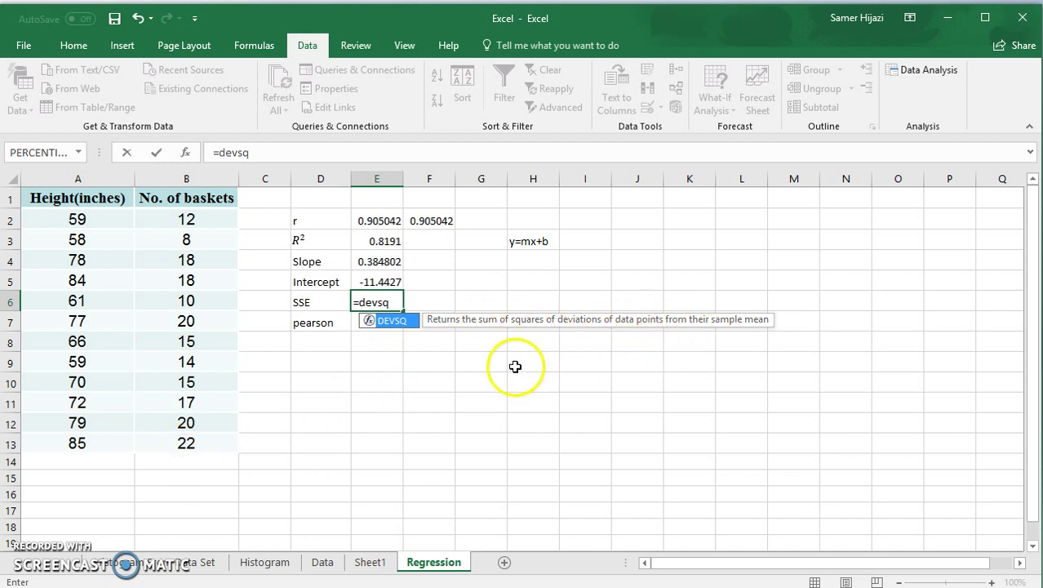
double_click(405, 324)
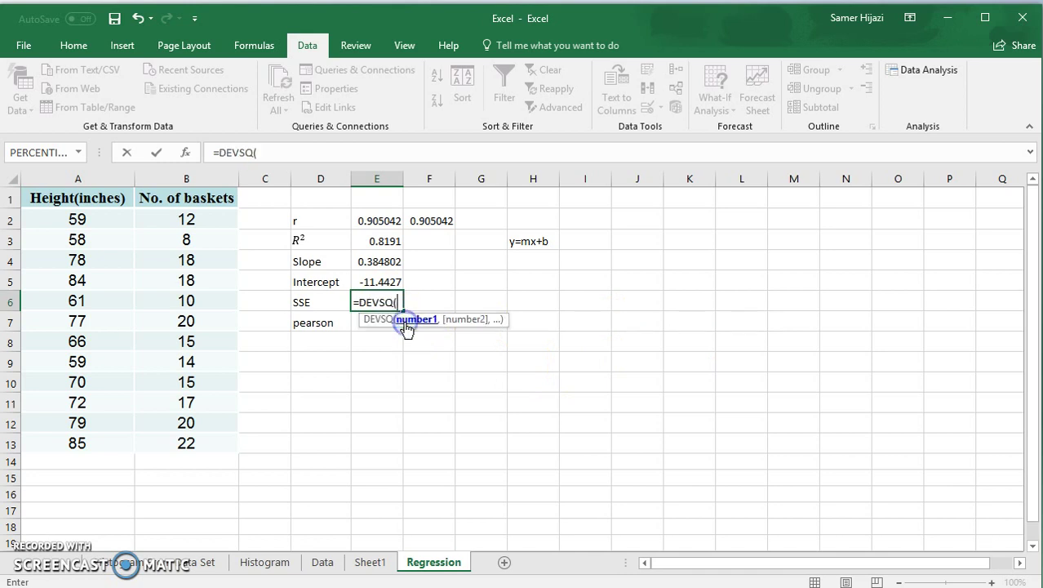
drag(206, 220, 218, 441)
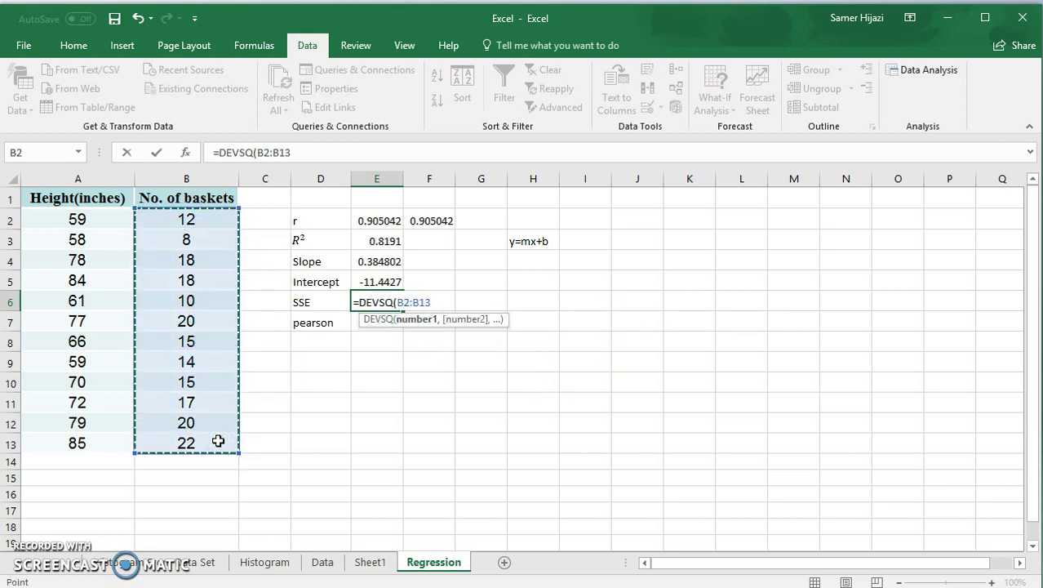
key(Return)
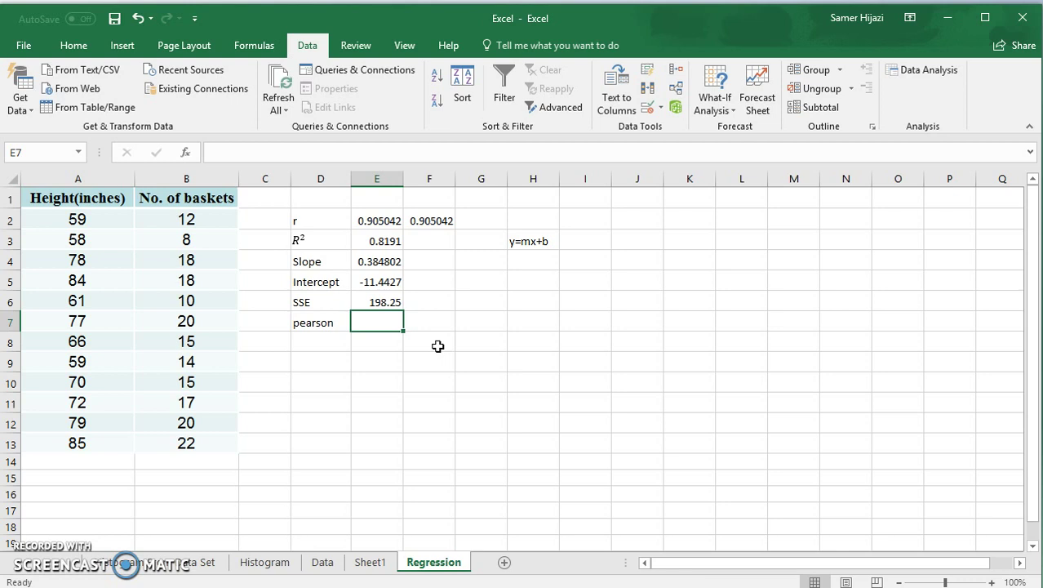
- Calculate the Pearson coefficient in E7 with PEARSON, using A2:A13 as the first array and B2:B13 as the second
text(=pea)
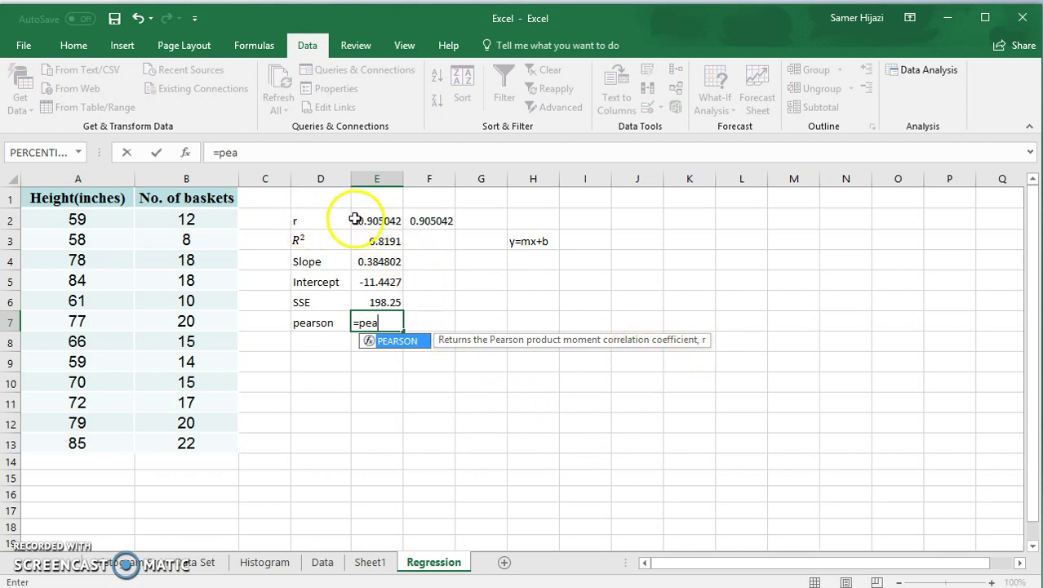
double_click(412, 349)
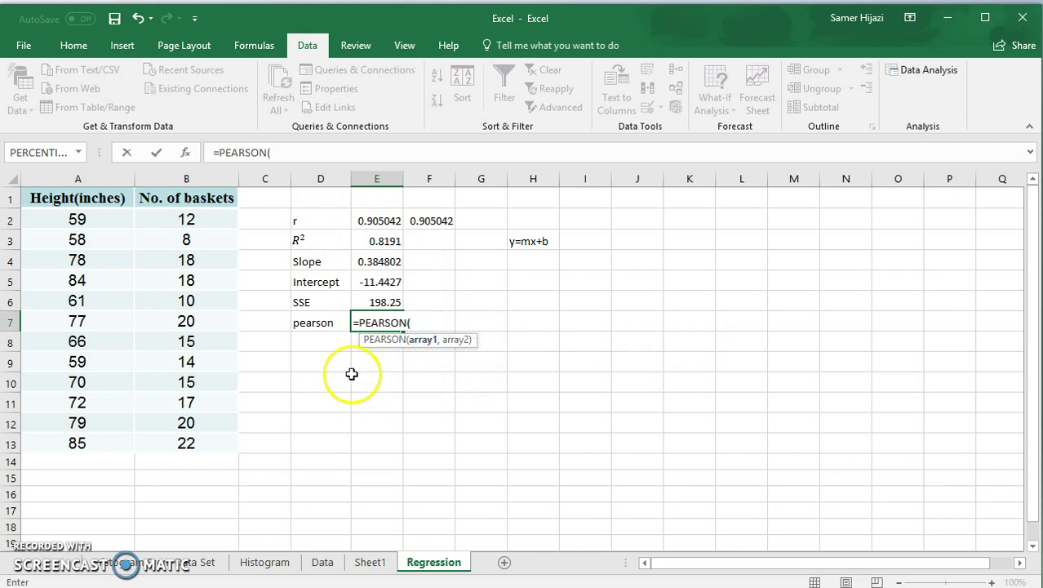
drag(96, 218, 97, 445)
text(,)
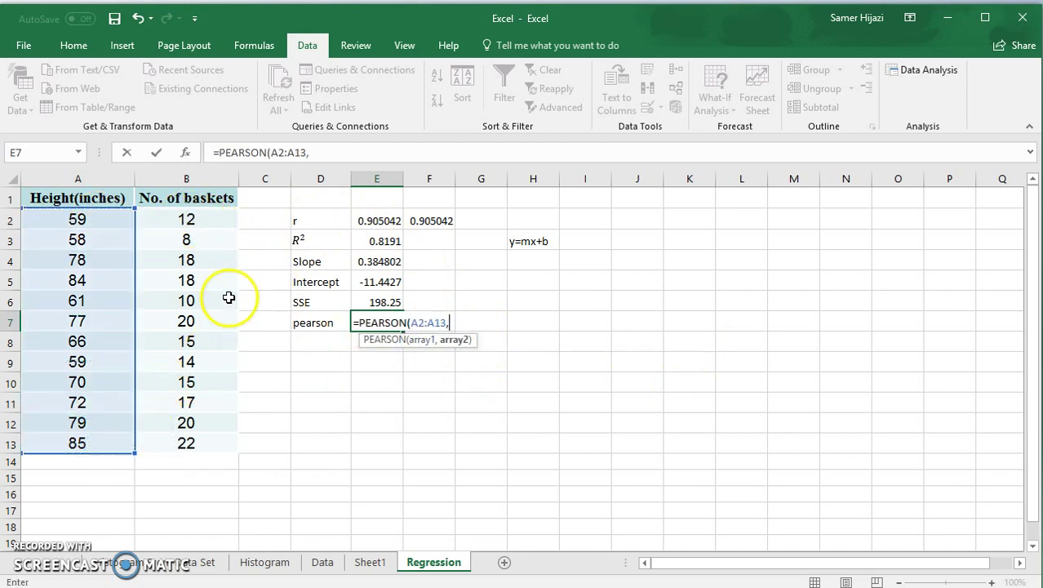
drag(204, 217, 204, 449)
key(Return)
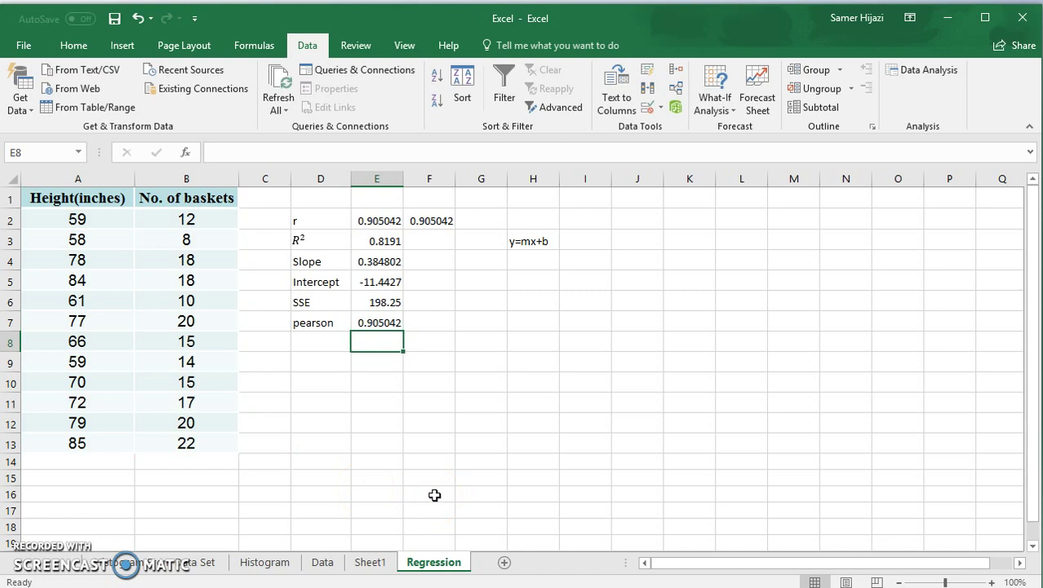
key(Up)
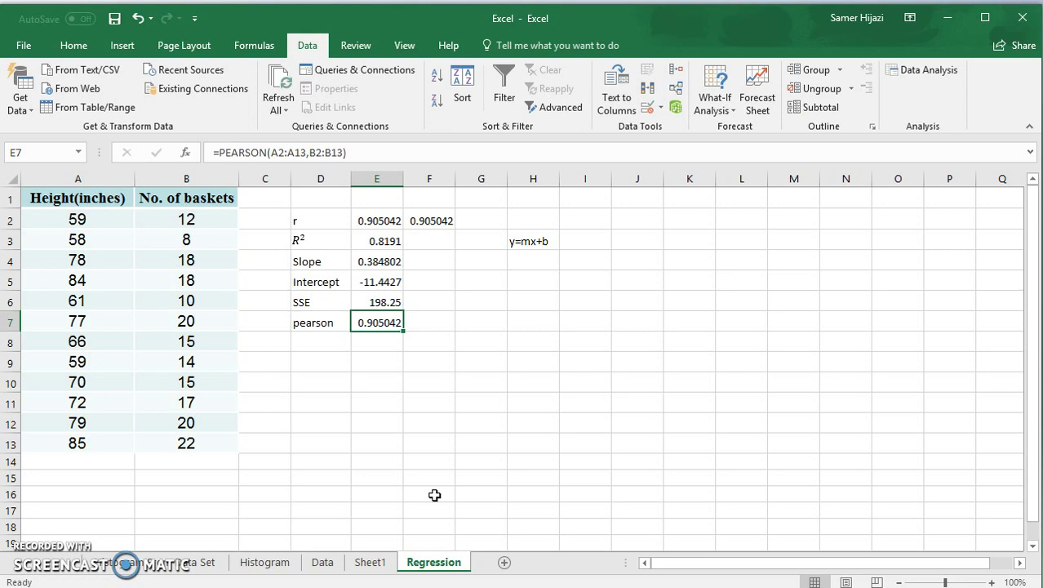
- Predict the baskets for a height of 72 inches in H5 with =E4*72+E5, and compare it with the recorded count in row 11
click(550, 240)
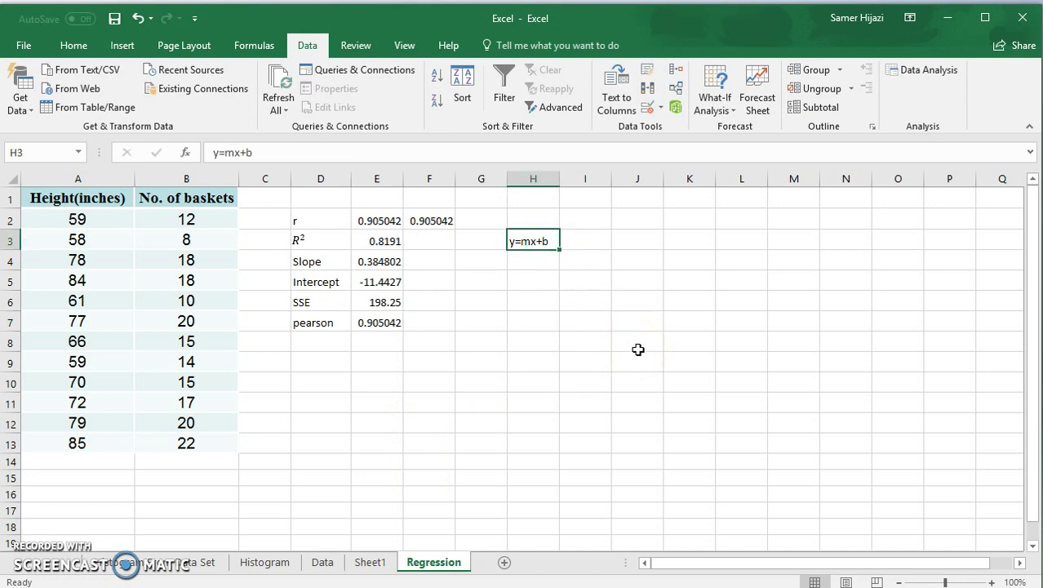
key(Down)
key(Down)
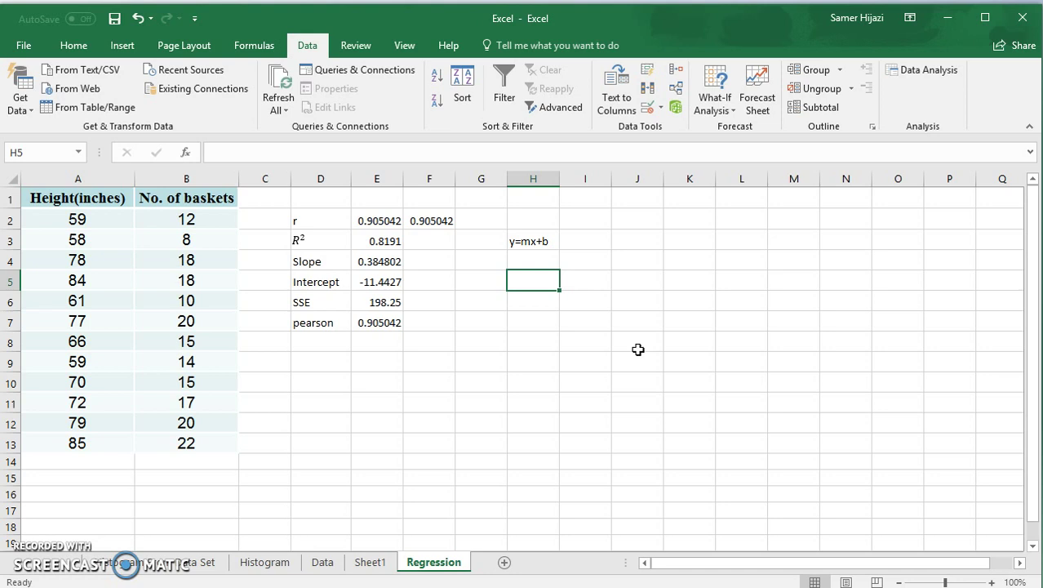
text(=)
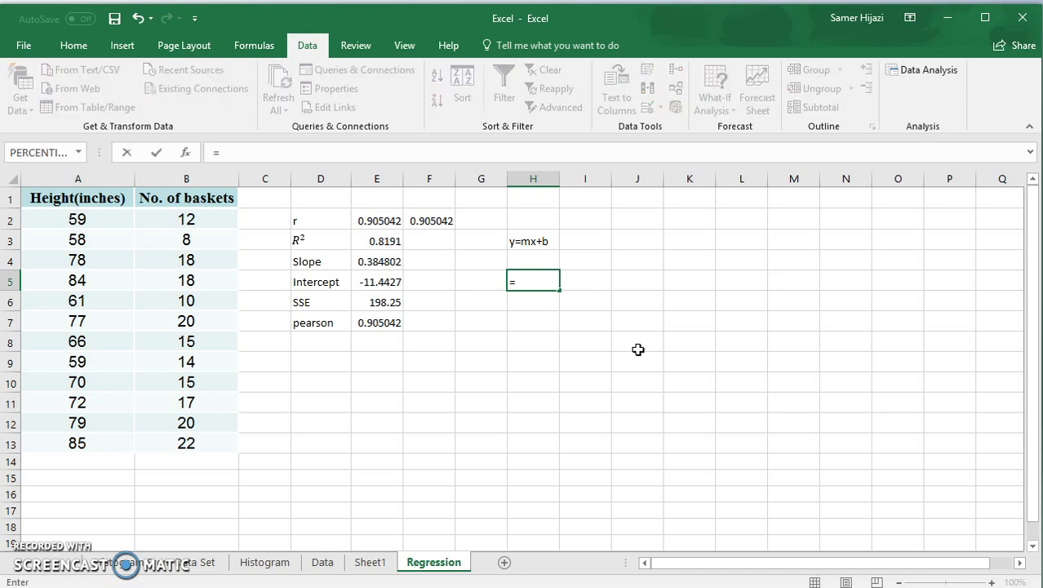
click(377, 261)
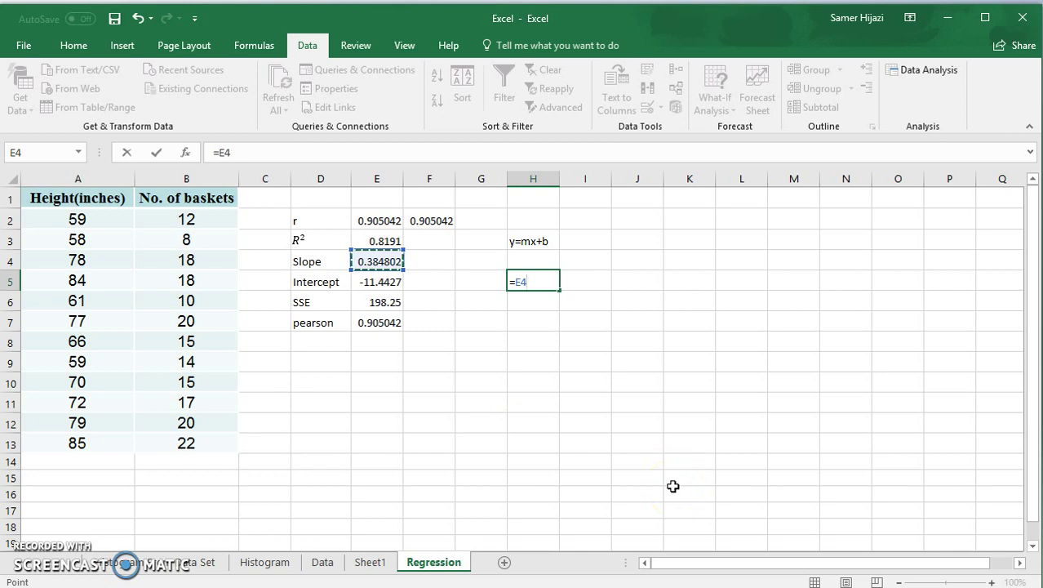
text(*72)
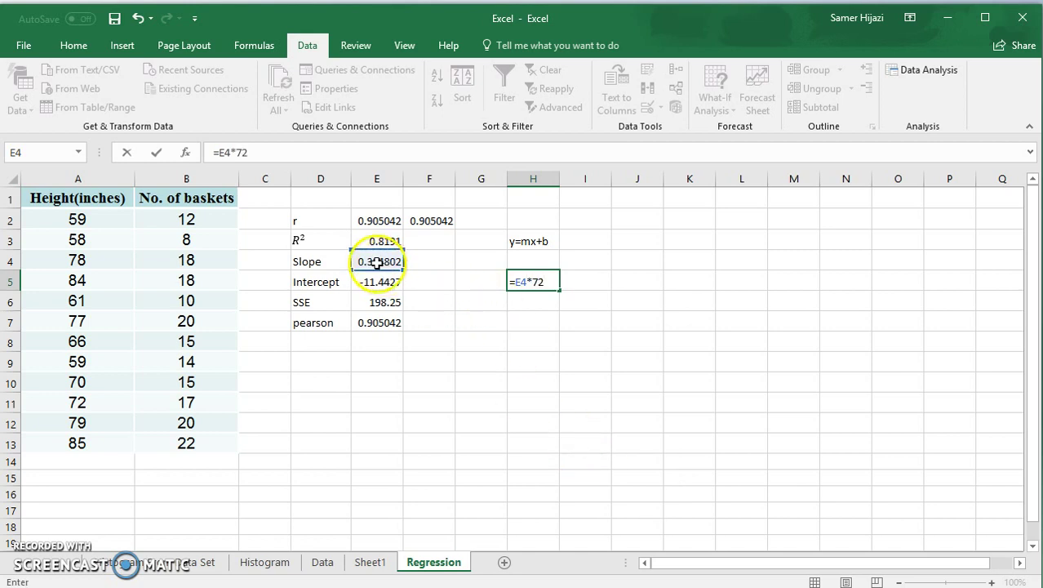
text(+)
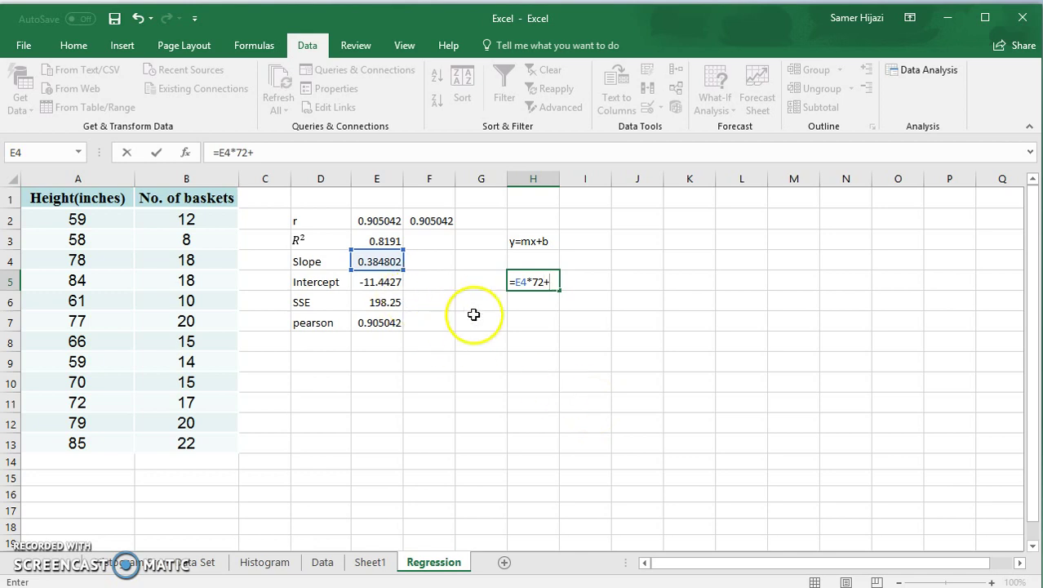
click(377, 282)
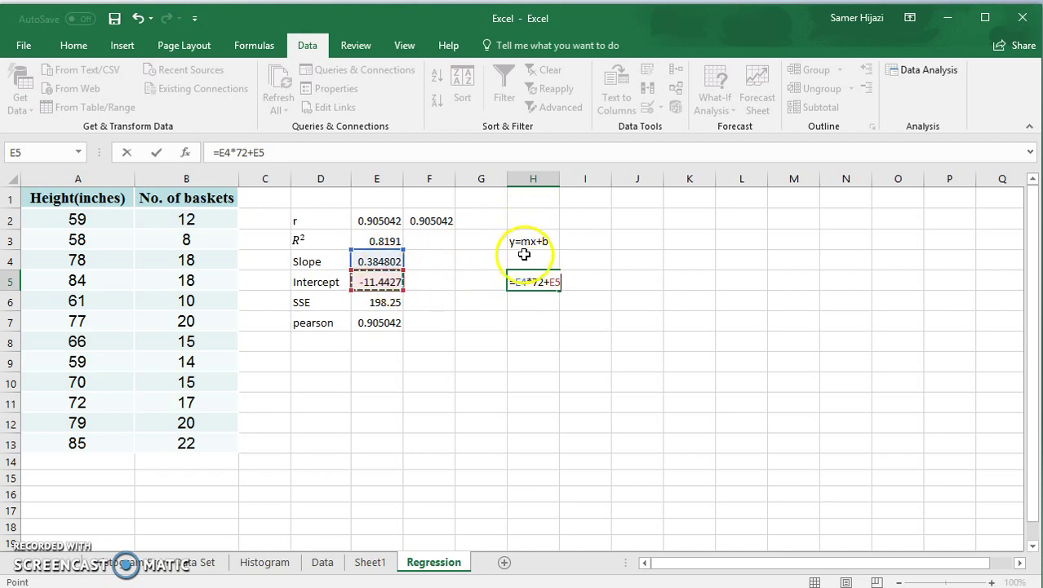
key(Return)
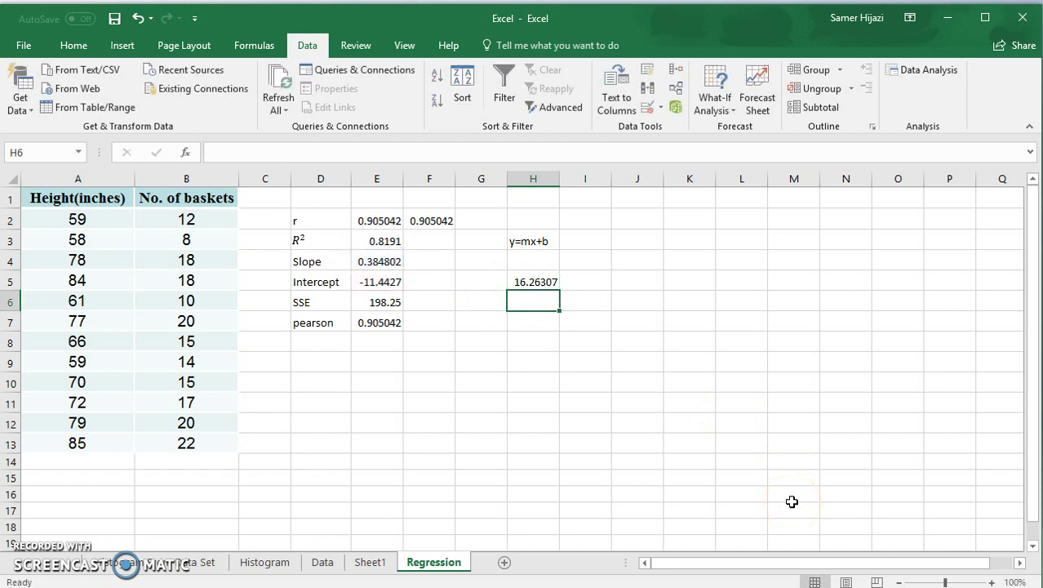
key(Up)
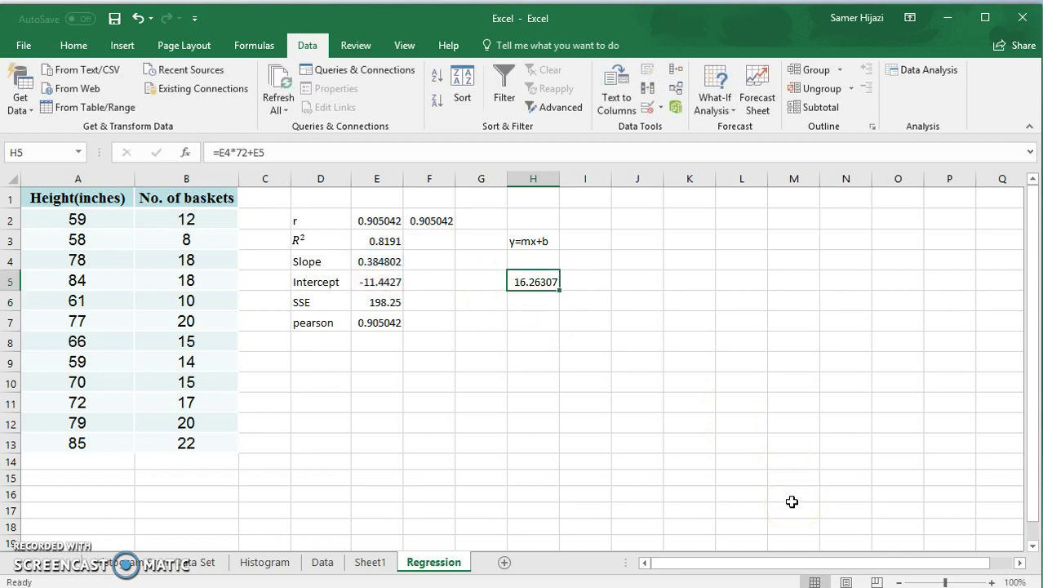
click(92, 402)
click(198, 403)
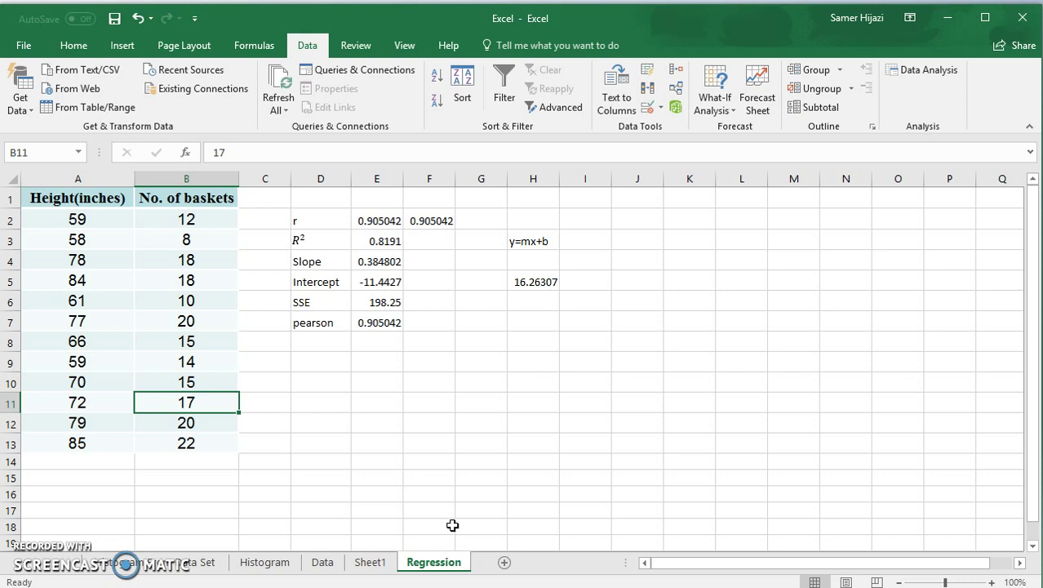
click(371, 362)
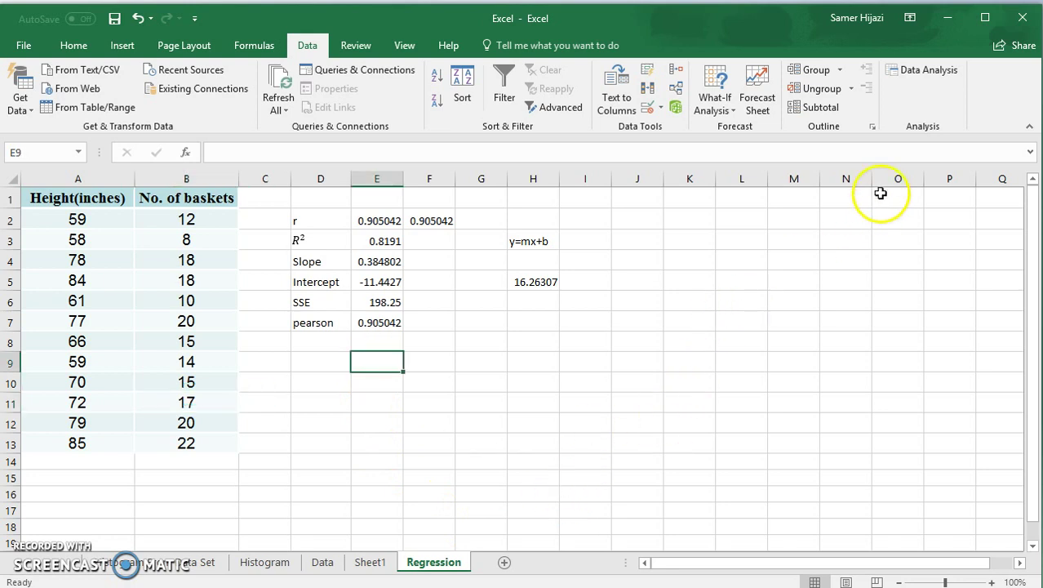
click(921, 73)
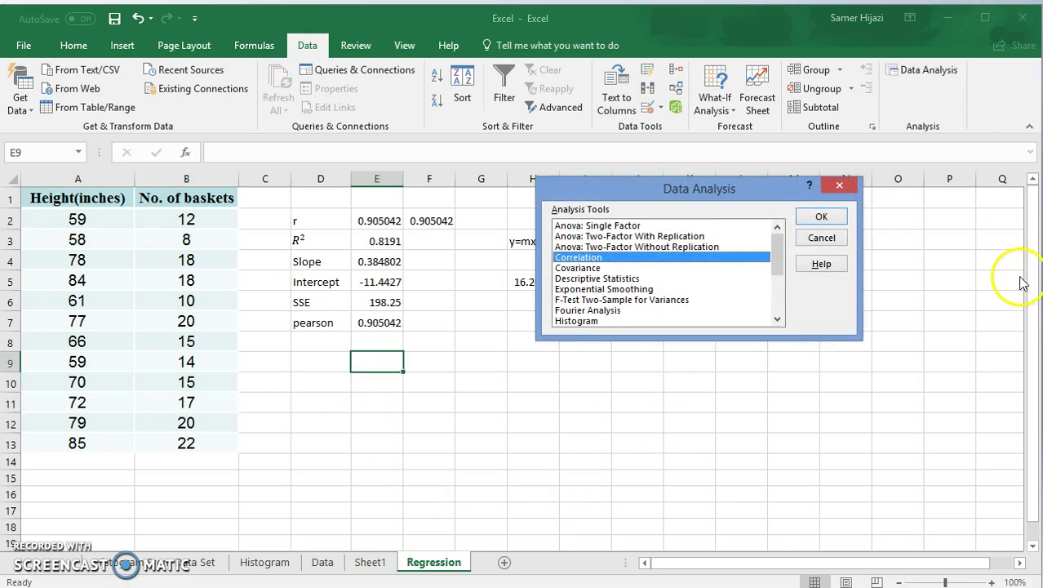
click(822, 237)
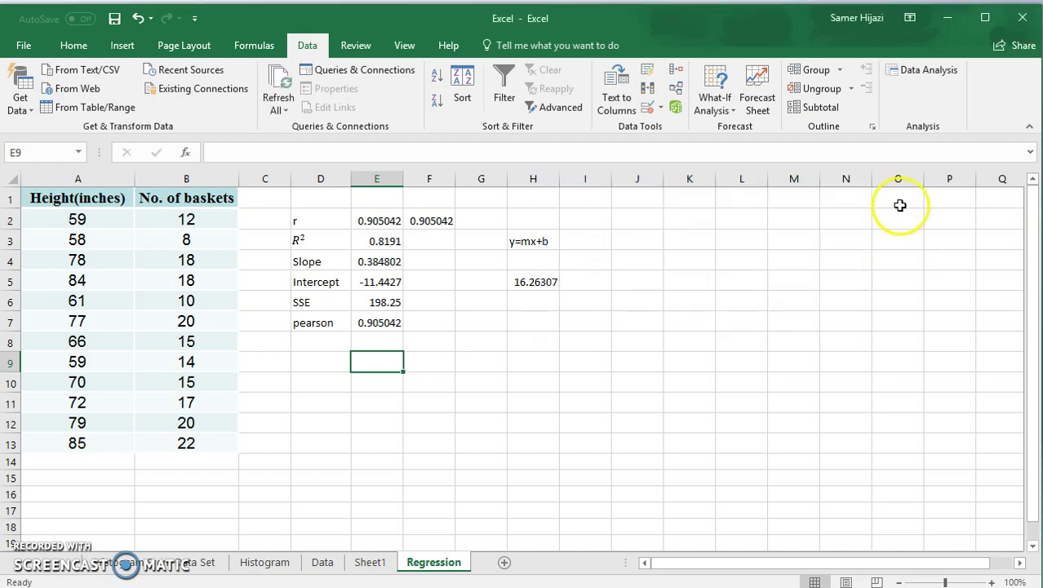
- Start the Correlation tool from the data analysis tools and set its input range to A1:B13
click(909, 72)
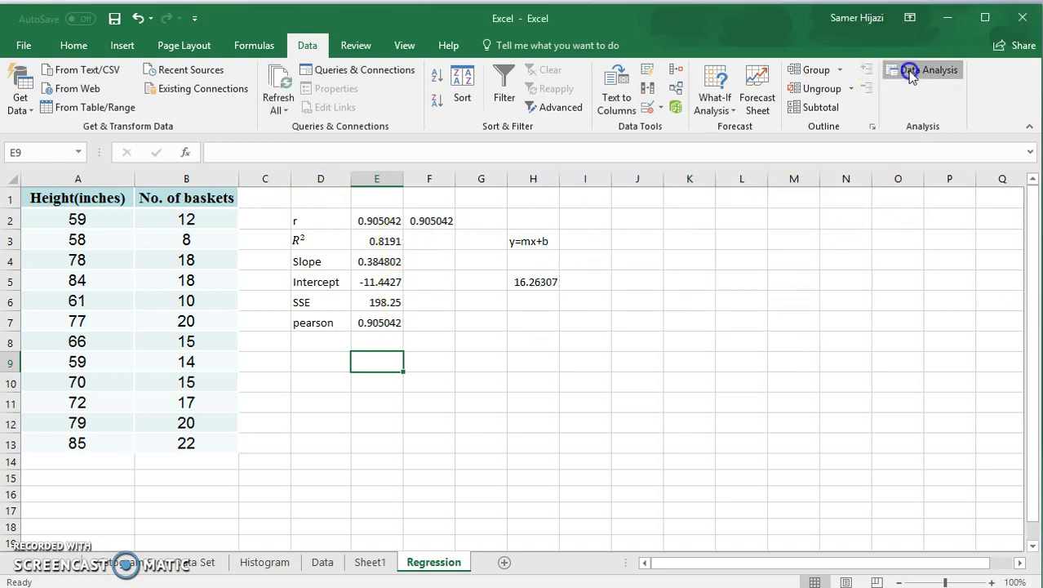
click(777, 239)
mouse_move(777, 240)
mouse_down()
mouse_move(777, 281)
mouse_move(776, 224)
mouse_up()
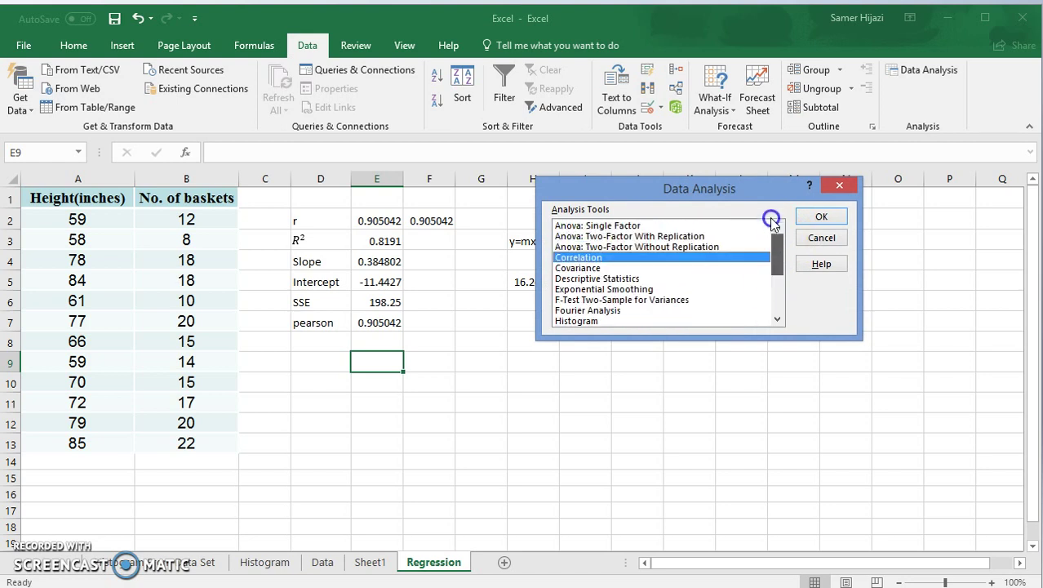
drag(780, 264, 777, 298)
click(588, 269)
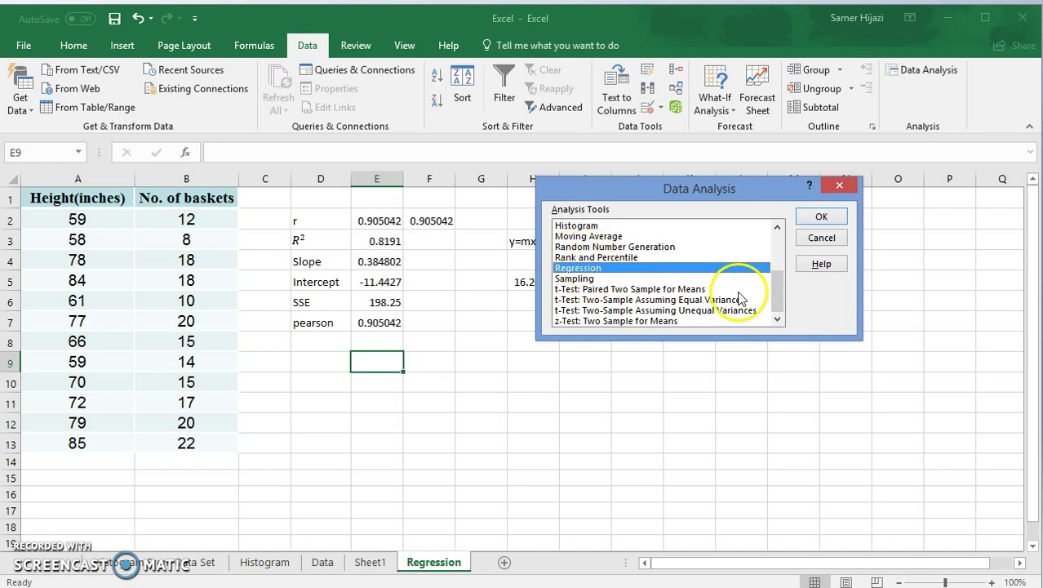
drag(776, 282, 772, 243)
click(661, 257)
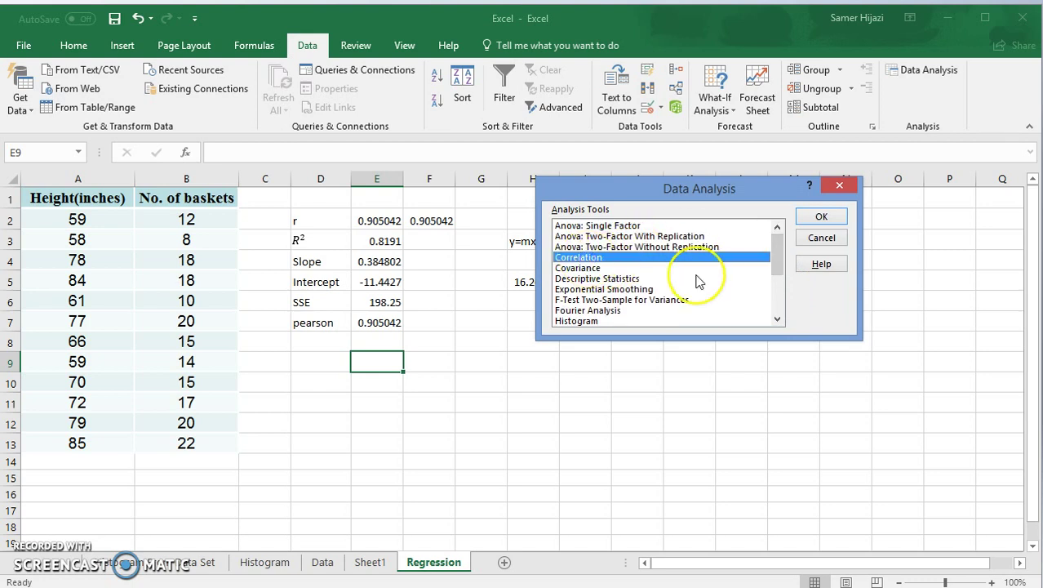
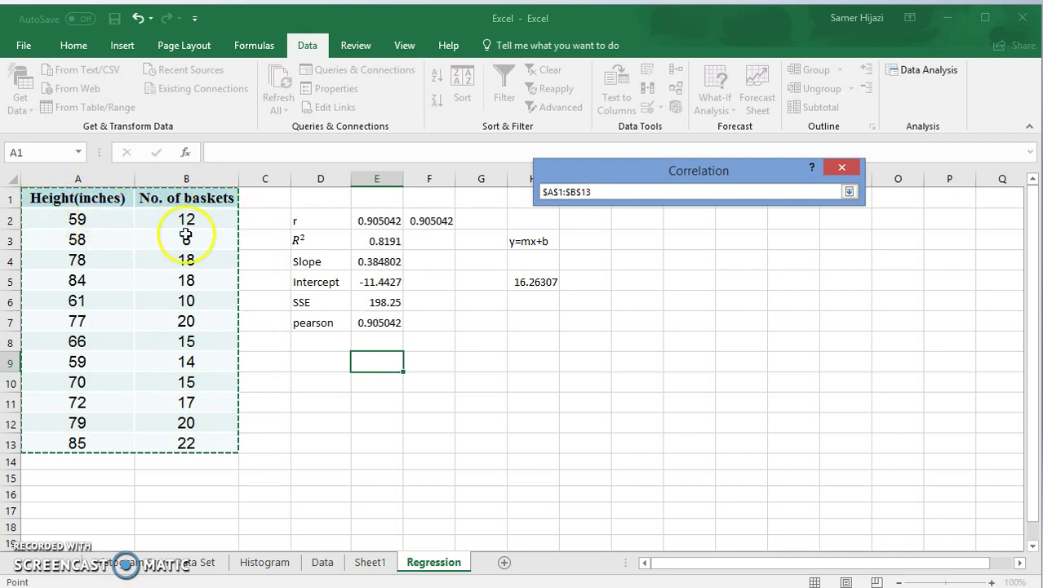
key(Return)
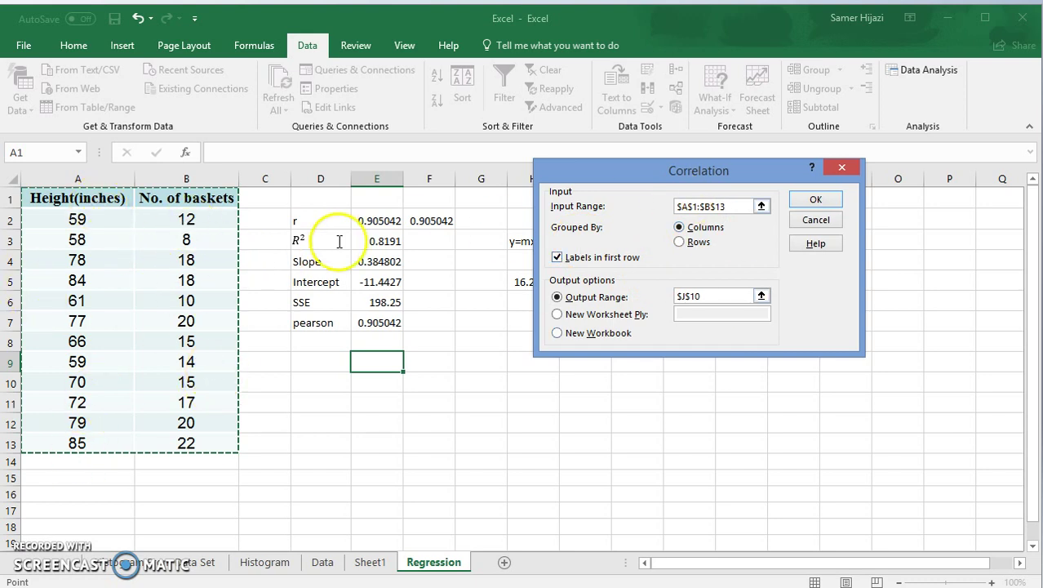
- Set the correlation output range to D10 and generate the correlation matrix
click(761, 295)
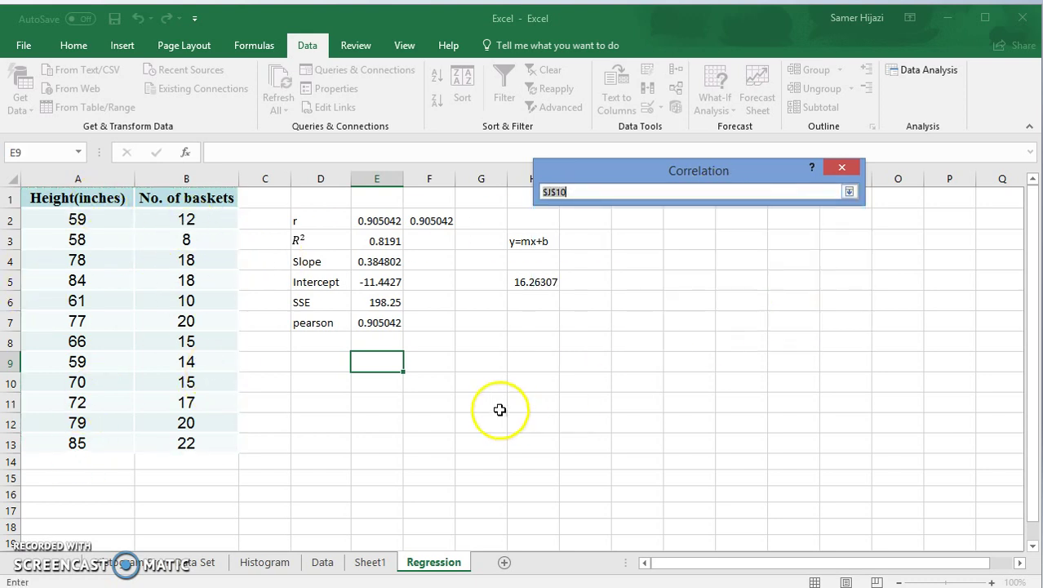
click(321, 386)
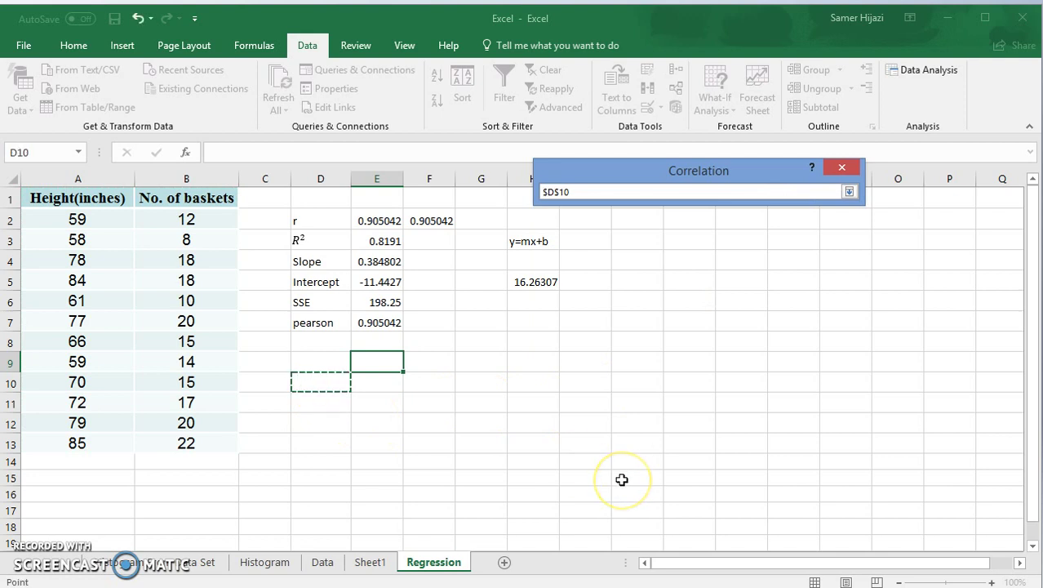
key(Return)
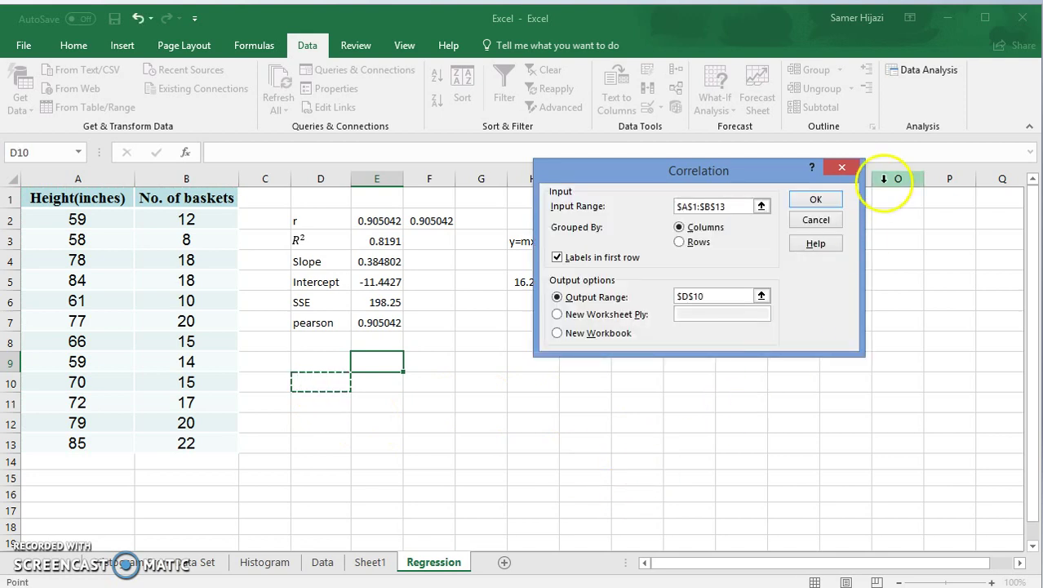
click(815, 200)
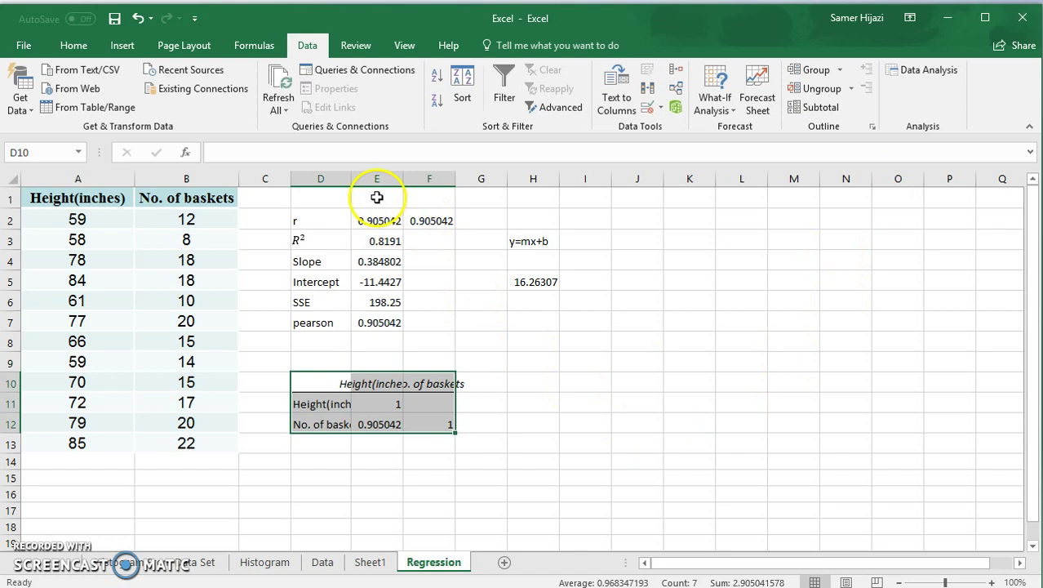
- Autofit columns D and E and widen column F so the correlation matrix labels fit
double_click(353, 184)
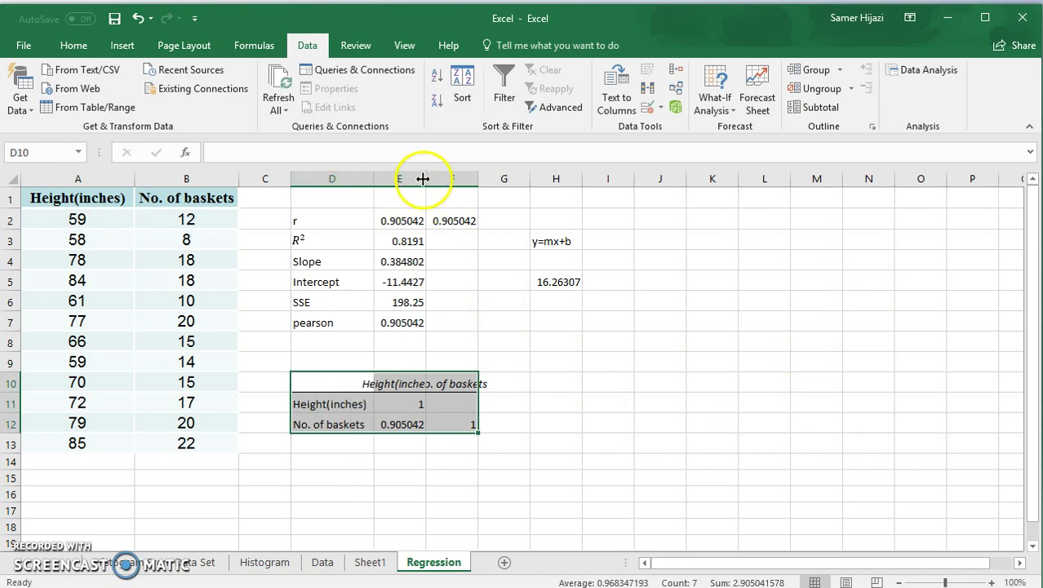
double_click(425, 179)
double_click(508, 179)
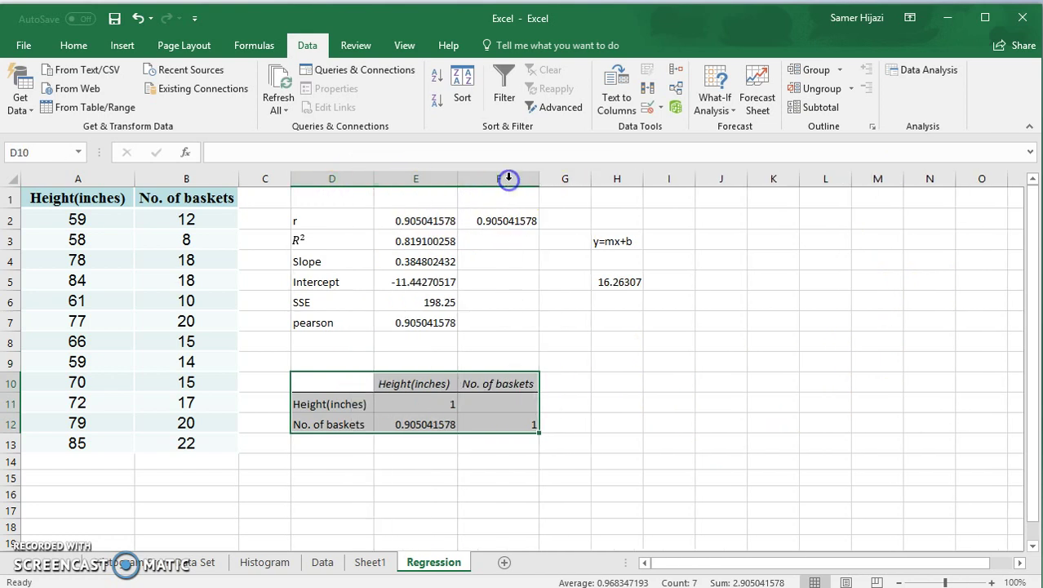
drag(547, 179, 551, 178)
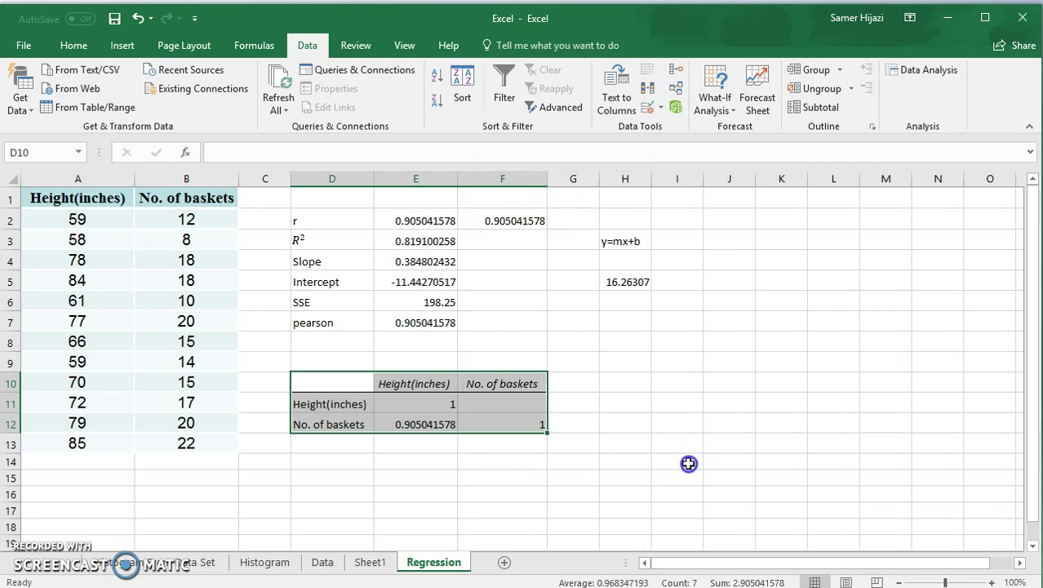
click(690, 461)
- Examine the correlation matrix cells for height and number of baskets, and compare the coefficient in E12 with r in E2
click(317, 407)
click(404, 384)
click(347, 404)
click(422, 383)
click(347, 403)
click(404, 383)
click(445, 404)
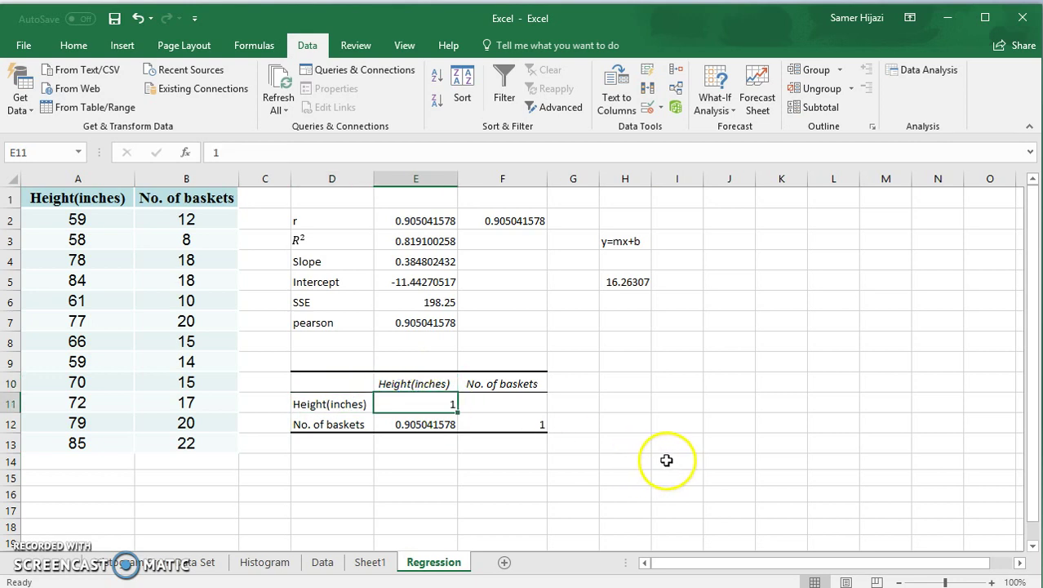
click(518, 429)
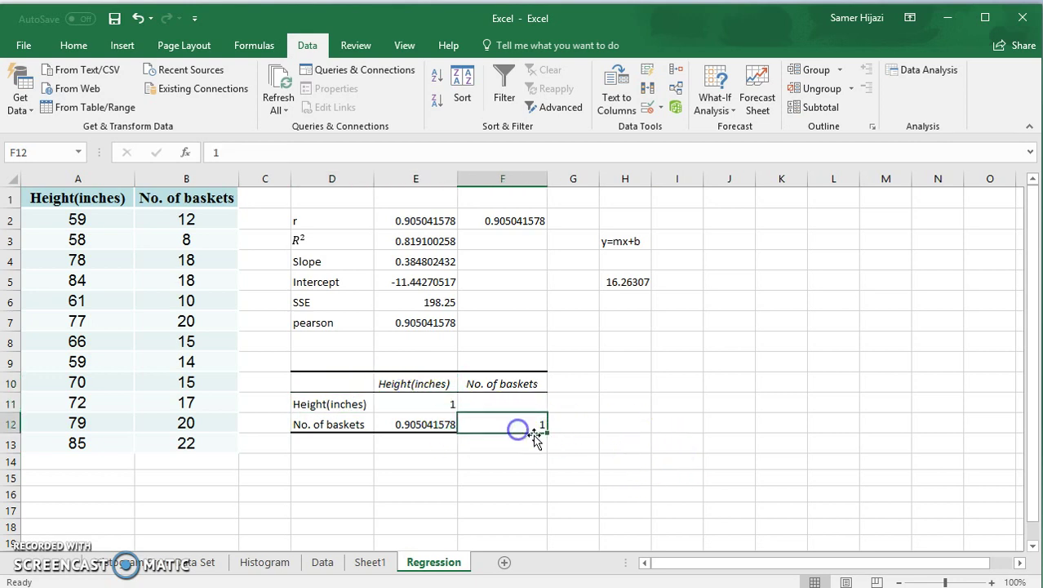
click(412, 430)
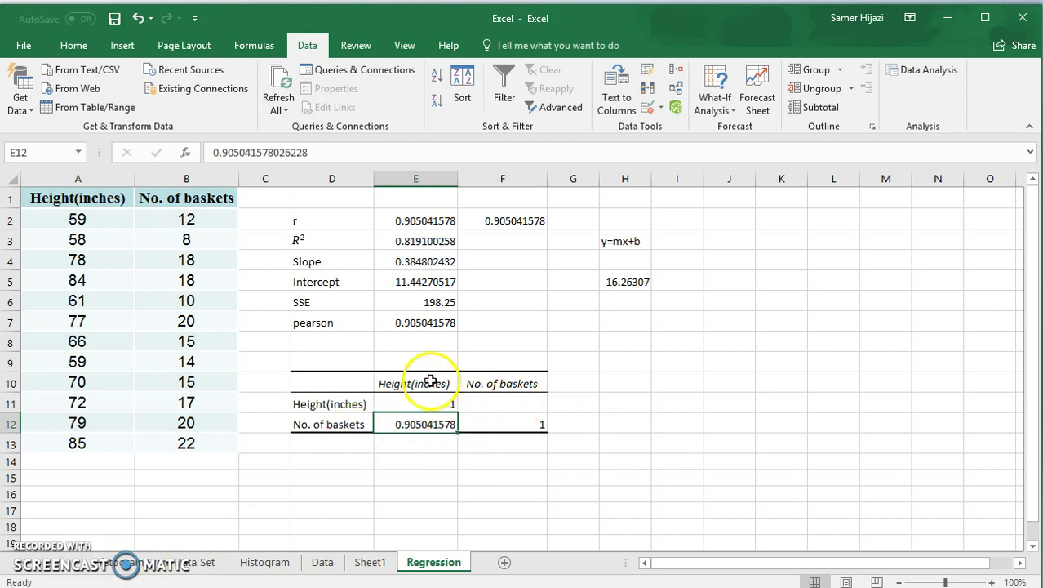
click(410, 217)
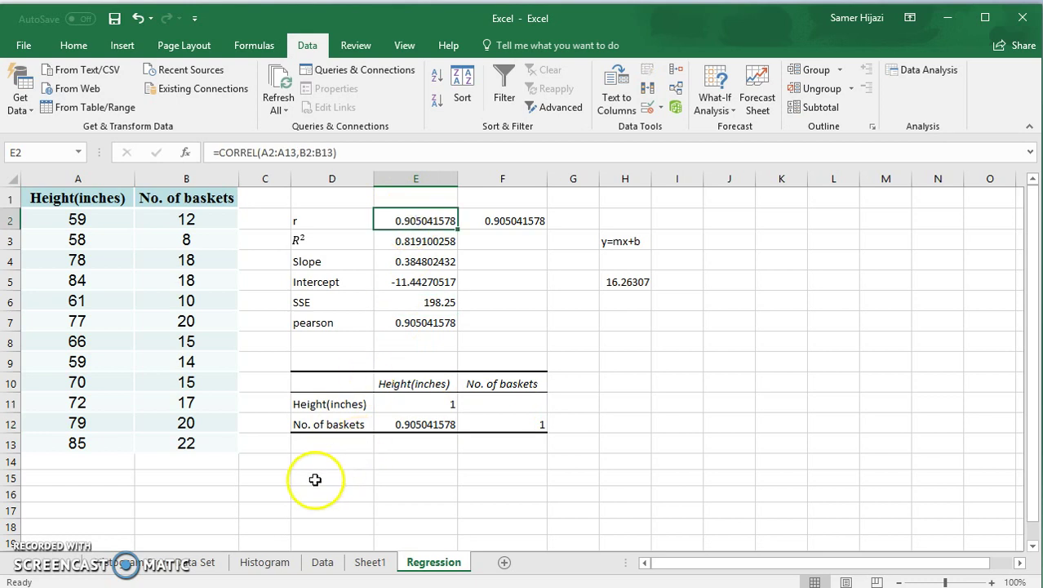